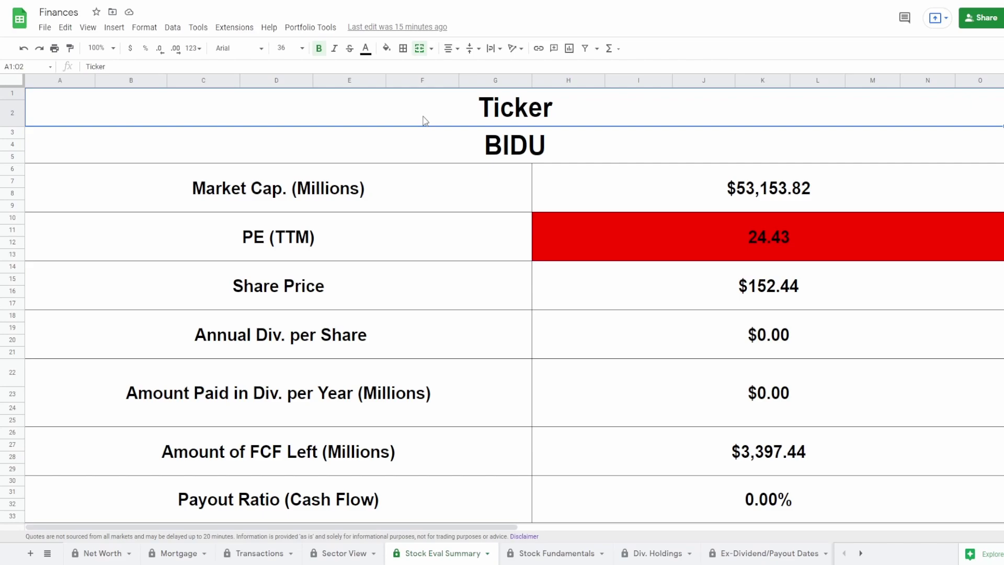
# Inspect the formulas behind the market cap, PE (TTM) and share price values.
pyautogui.click(651, 196)
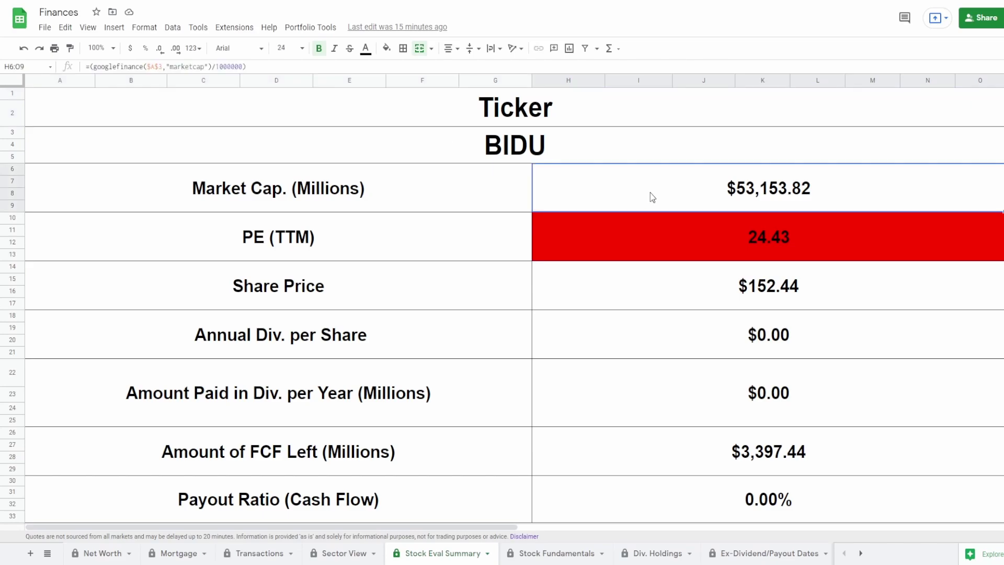
pyautogui.click(655, 236)
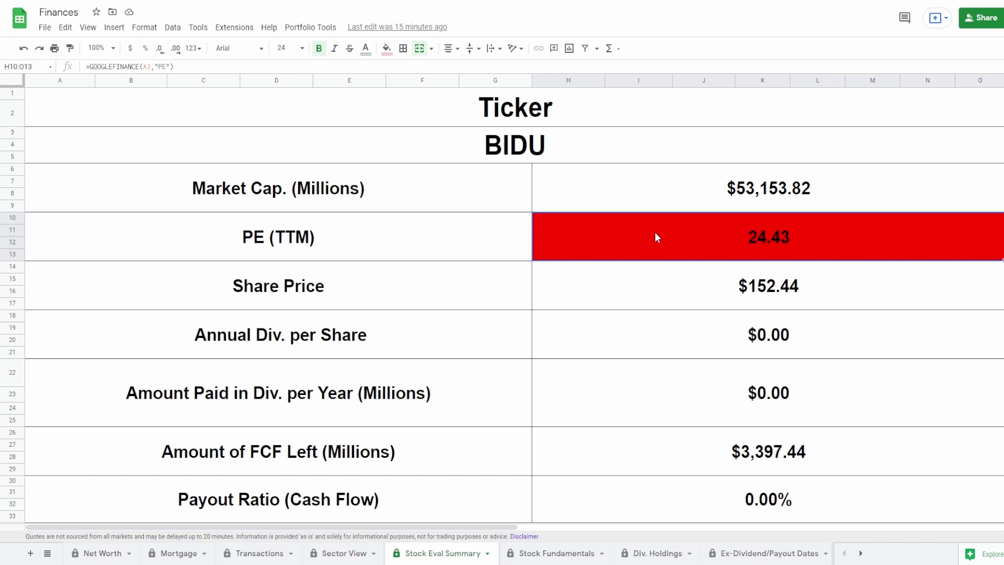
pyautogui.click(662, 280)
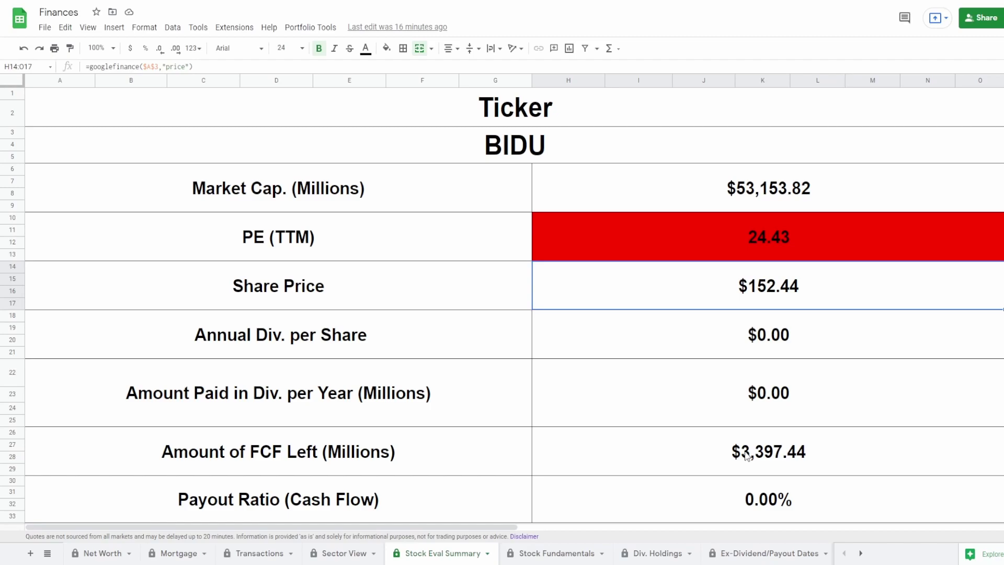
# Bring the Net Income chart into view, check its 105% figure's source, and select it.
pyautogui.hscroll(10, 747, 456)
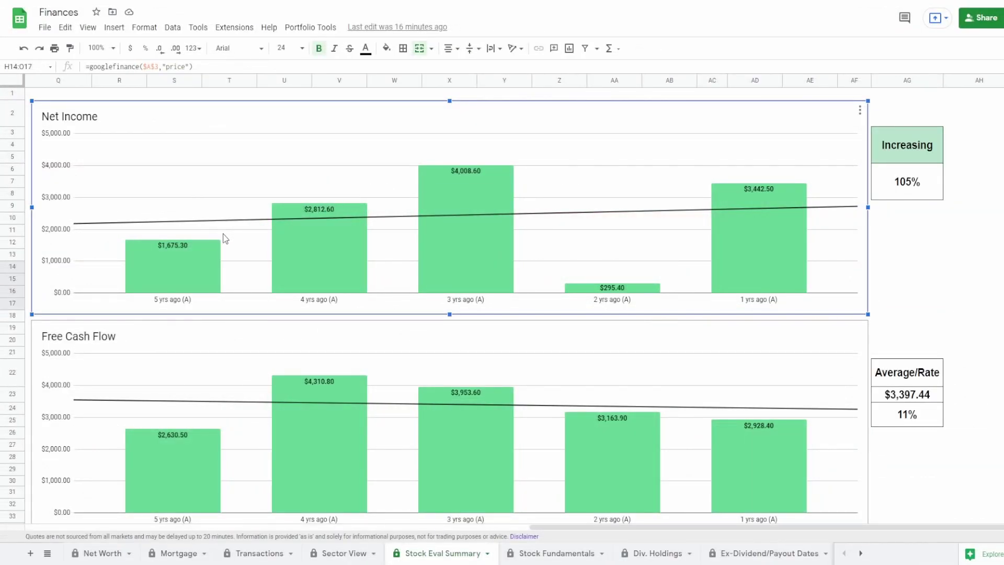
pyautogui.moveTo(198, 265)
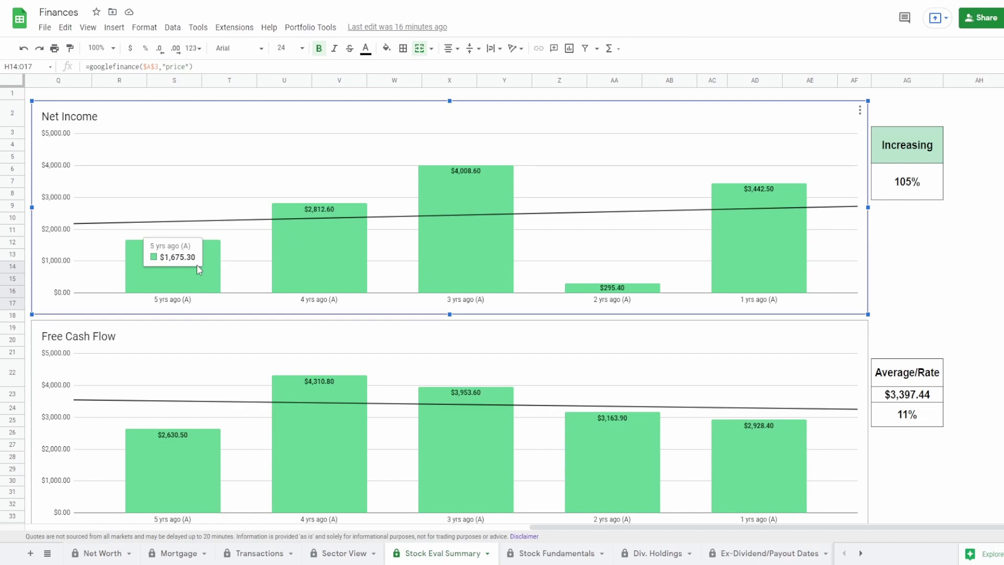
pyautogui.moveTo(777, 278)
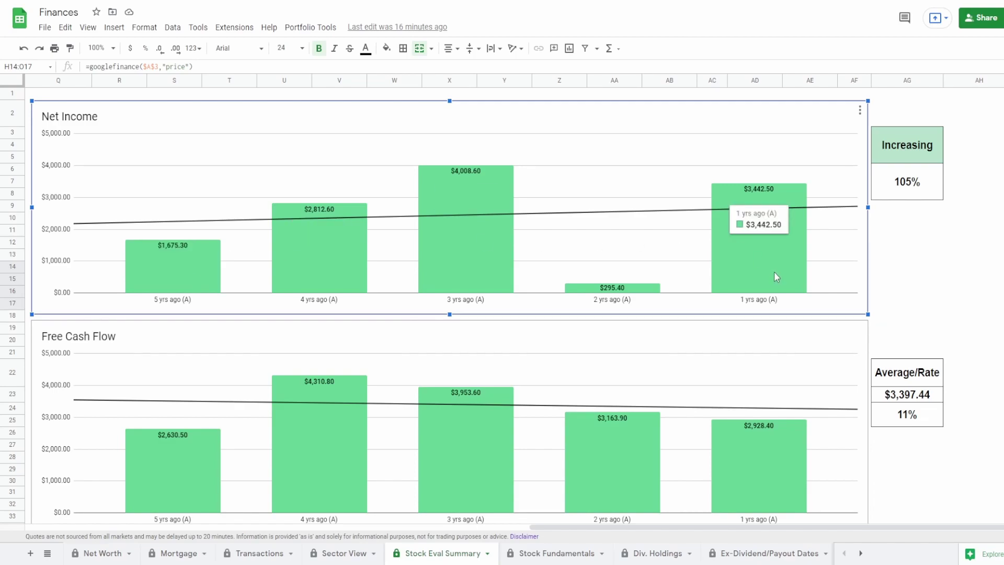
pyautogui.click(901, 194)
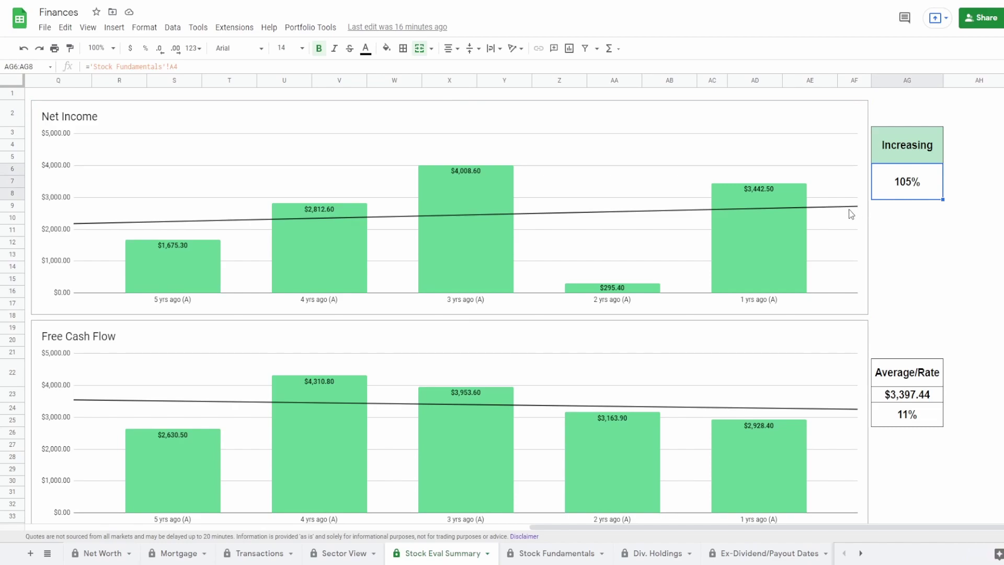
pyautogui.click(626, 293)
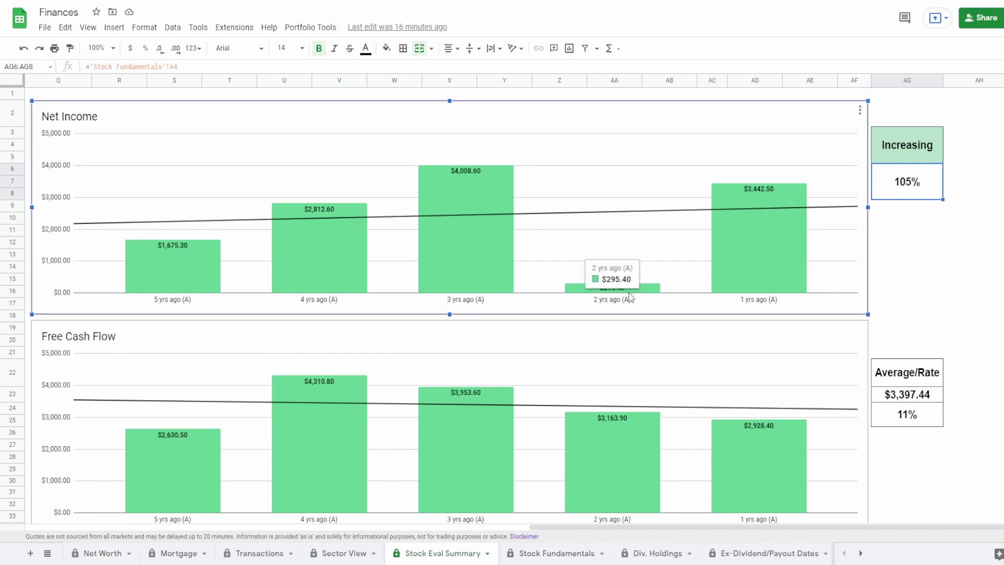
pyautogui.moveTo(627, 292)
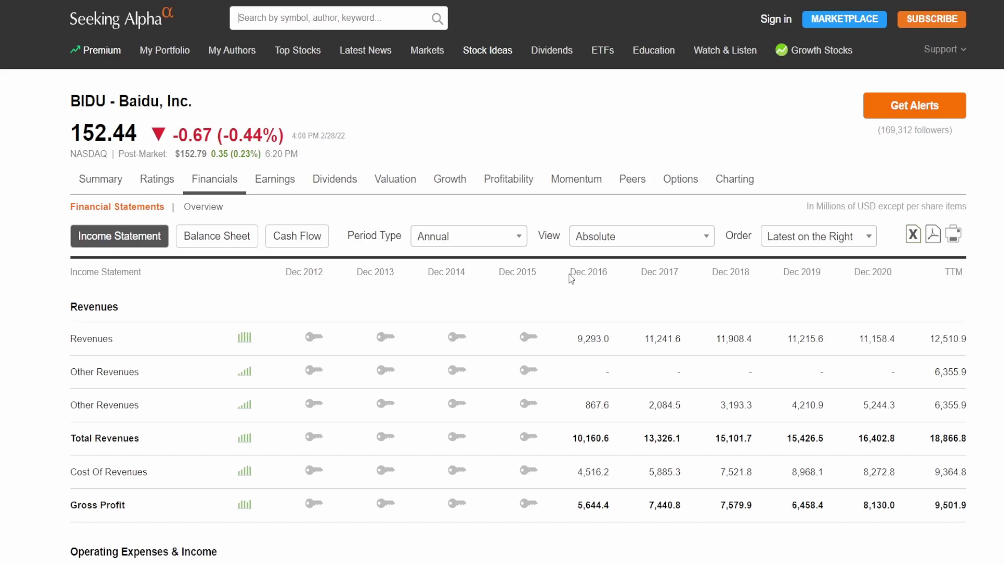
pyautogui.moveTo(569, 277); pyautogui.dragTo(894, 271)
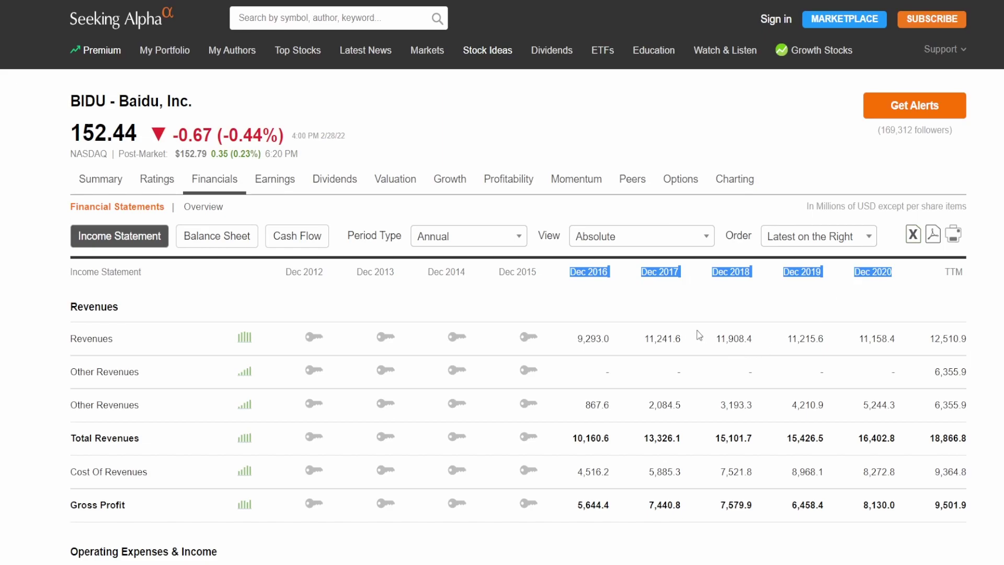
pyautogui.hotkey('ctrl', 'Tab')
pyautogui.click(581, 271)
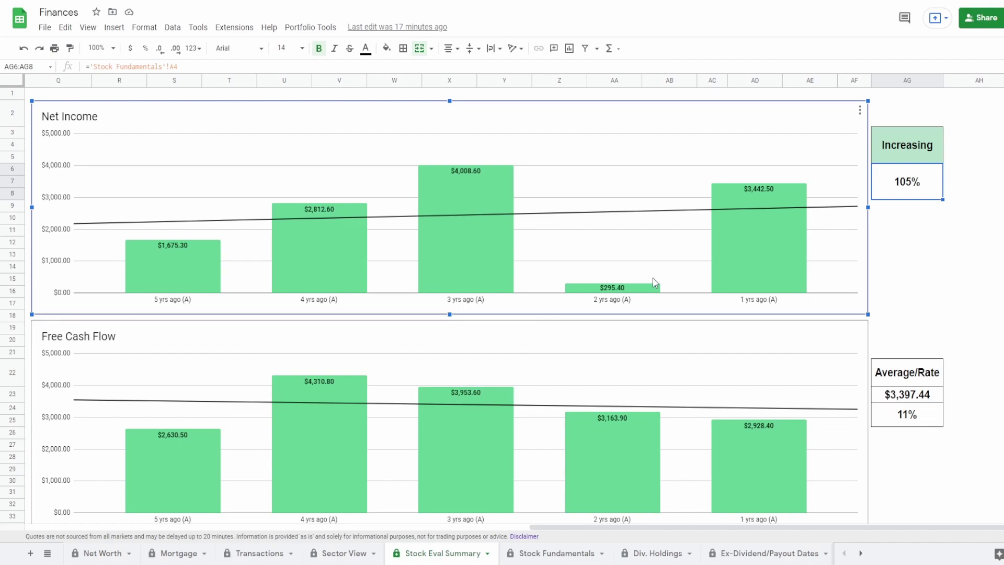
# Select the Free Cash Flow chart and check the formulas behind its 11% rate and $3,397.44 average.
pyautogui.scroll(-2, 653, 277)
pyautogui.click(603, 269)
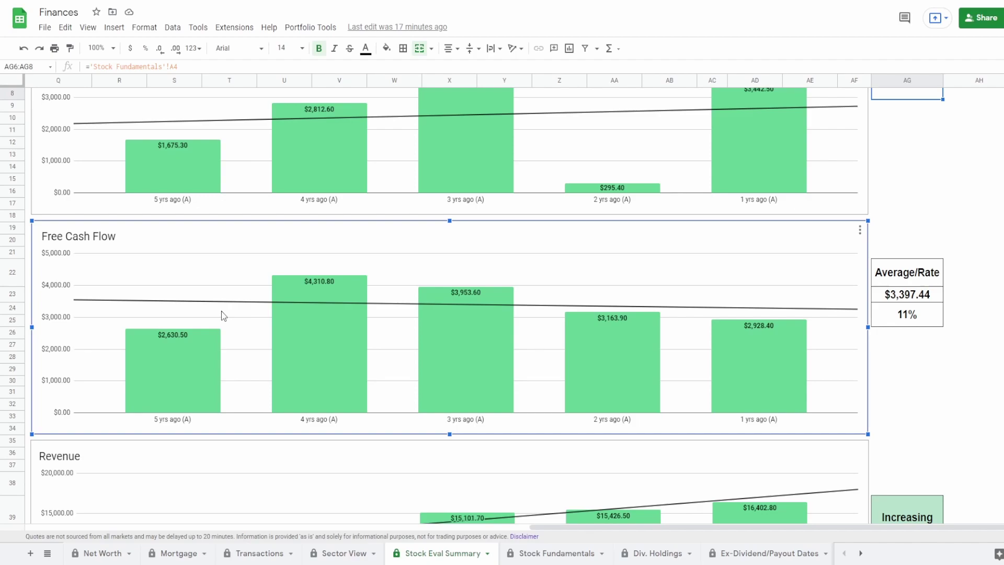
pyautogui.moveTo(217, 357)
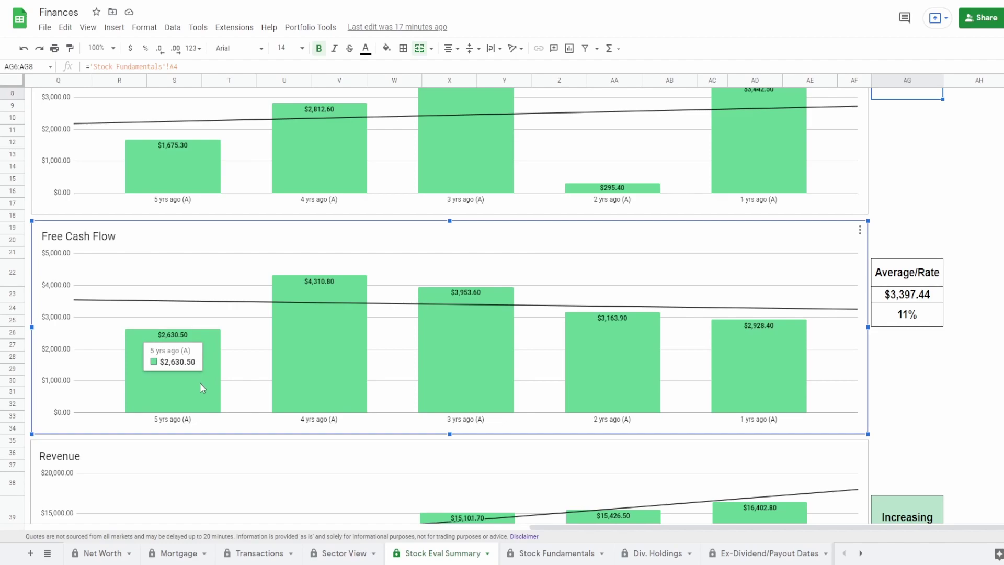
pyautogui.moveTo(766, 400)
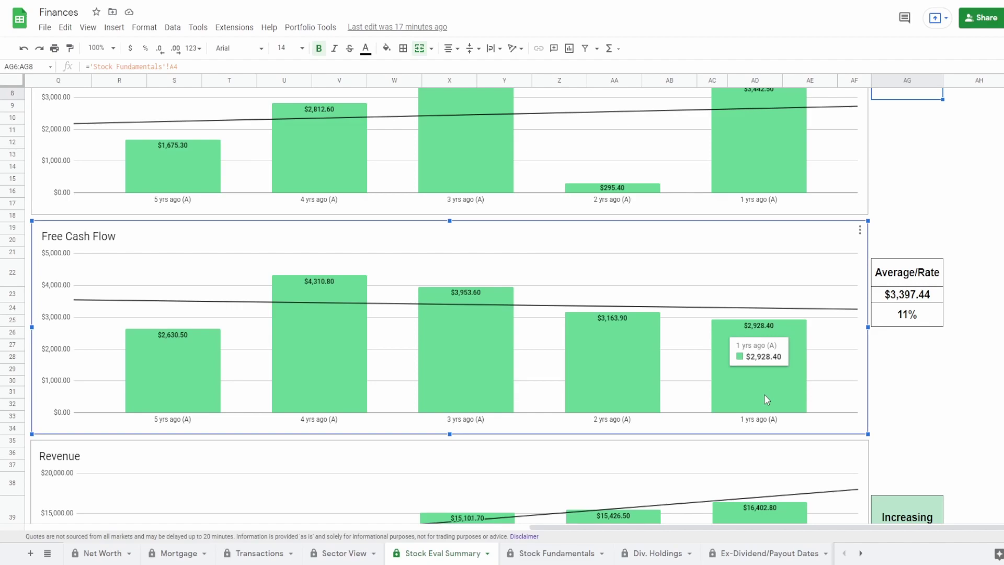
pyautogui.click(920, 315)
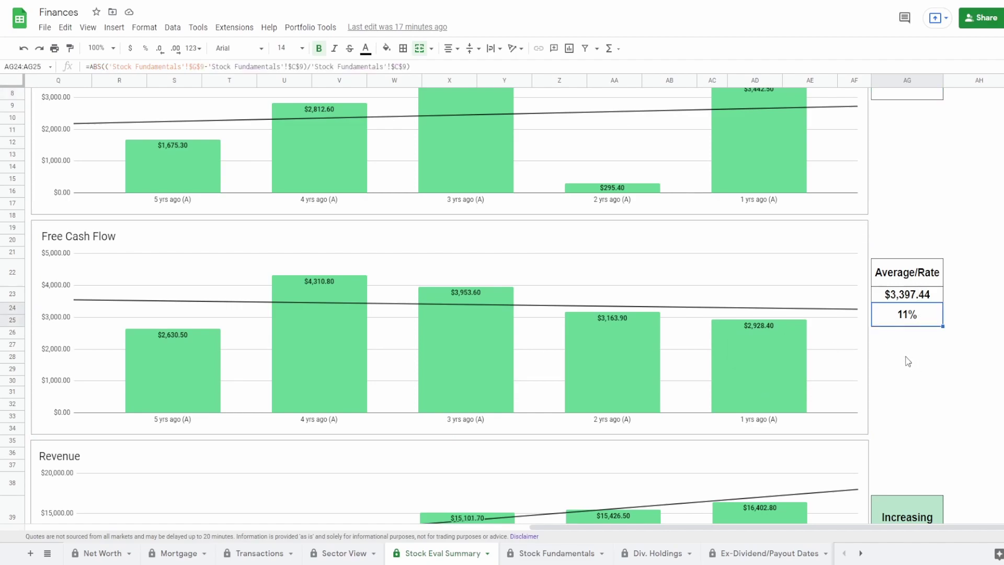
pyautogui.click(923, 300)
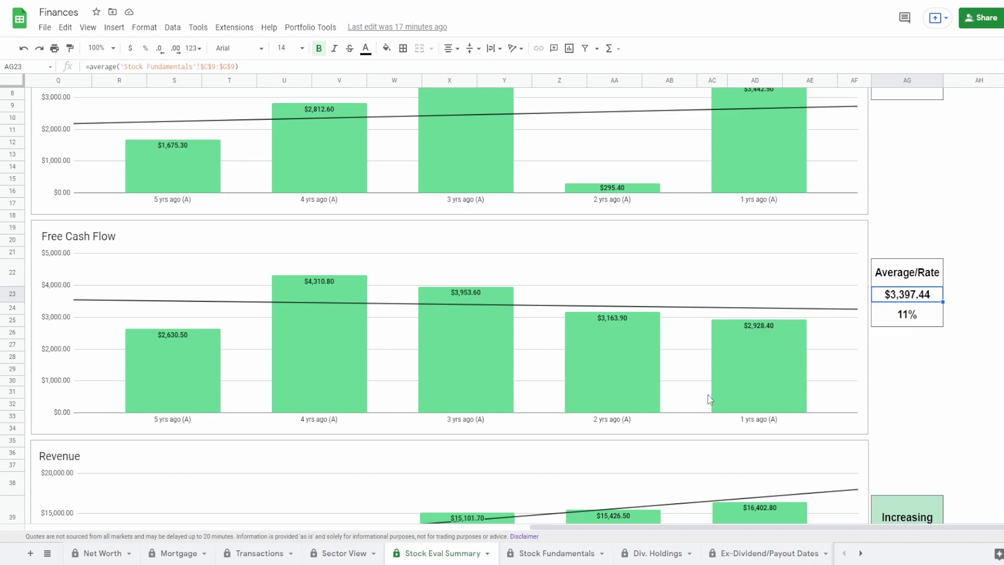
pyautogui.click(374, 365)
pyautogui.moveTo(744, 370)
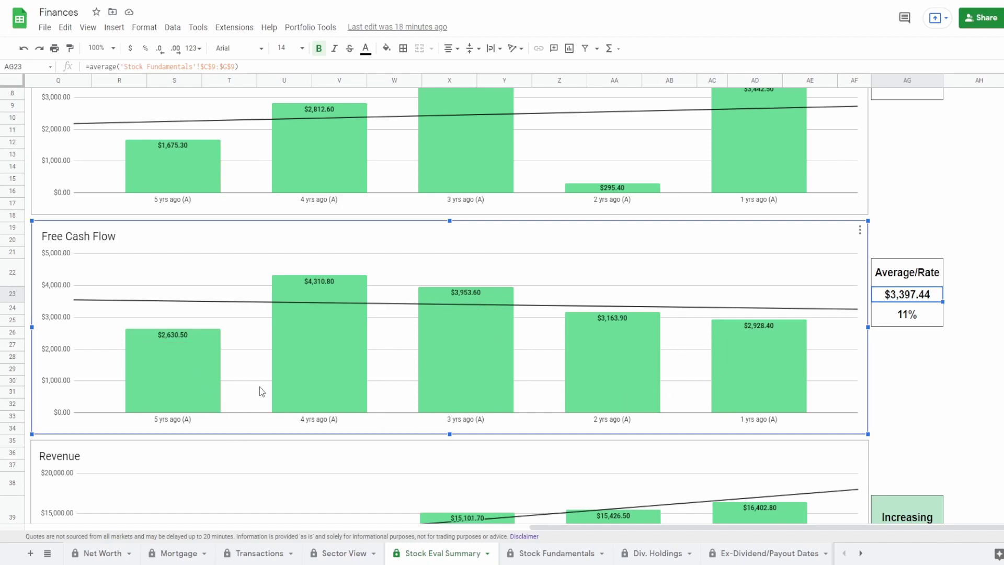
pyautogui.moveTo(265, 386)
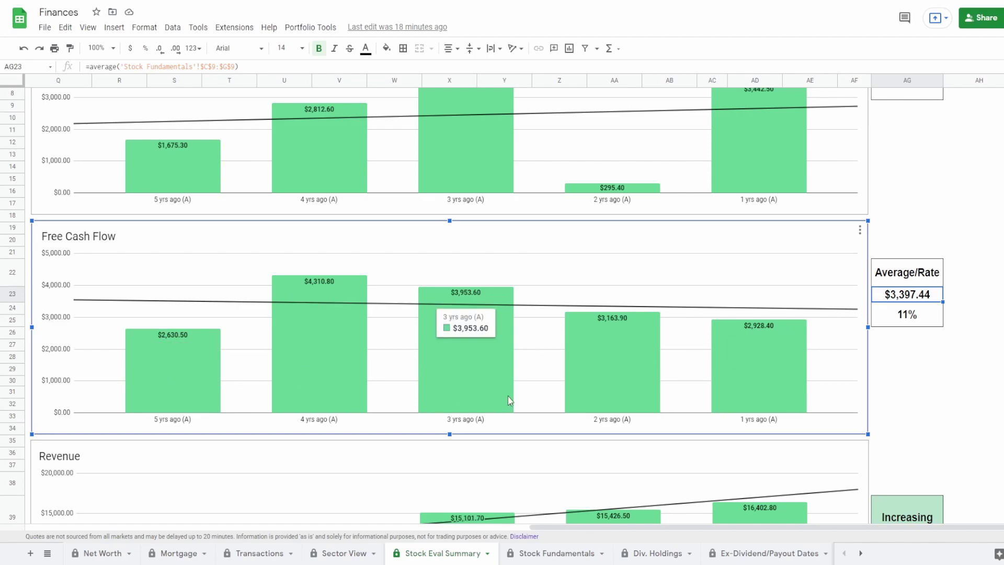
# Check the Revenue chart's 61.44% figure, then select the Total Assets-Total Liabilities chart.
pyautogui.scroll(-4, 509, 400)
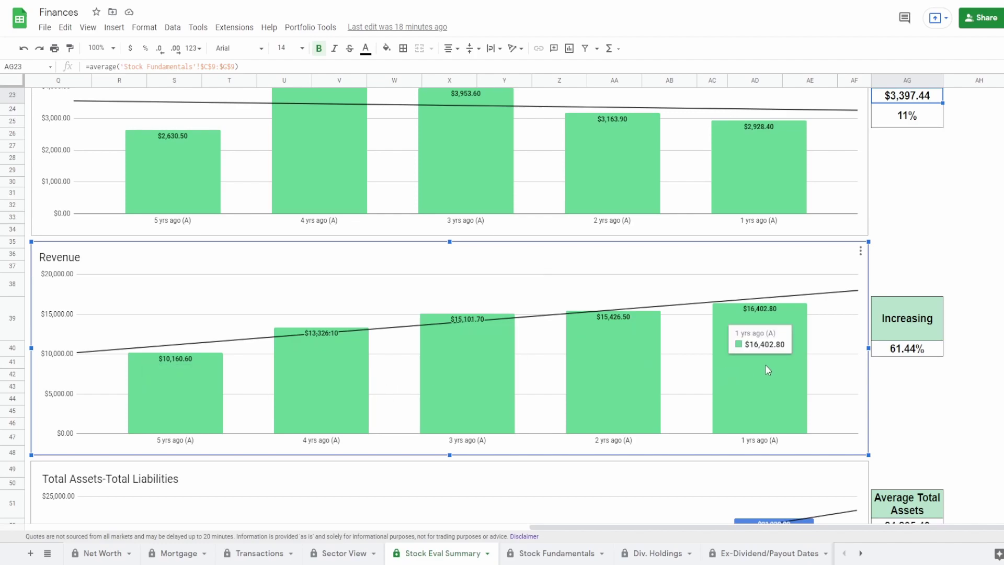
pyautogui.click(904, 353)
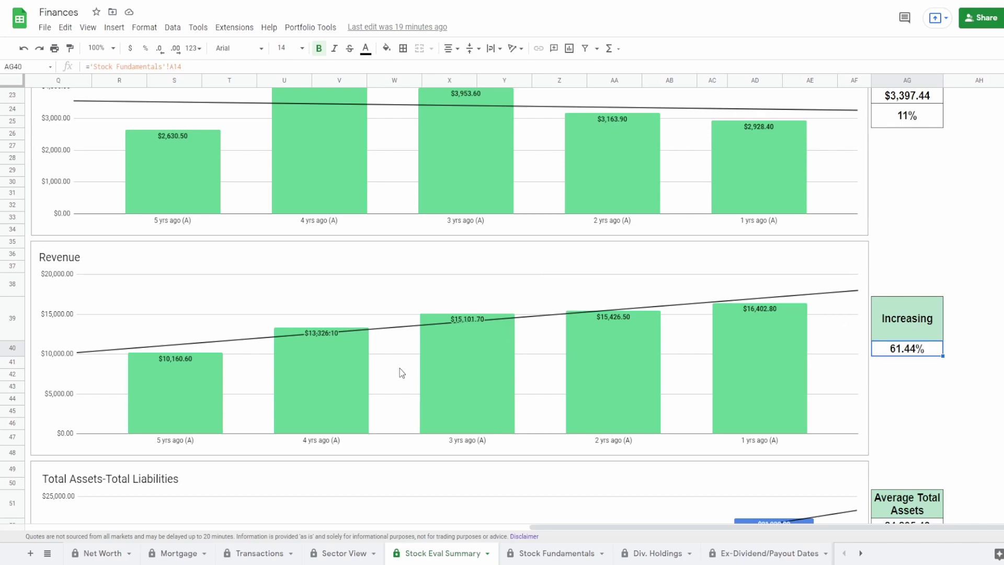
pyautogui.click(184, 410)
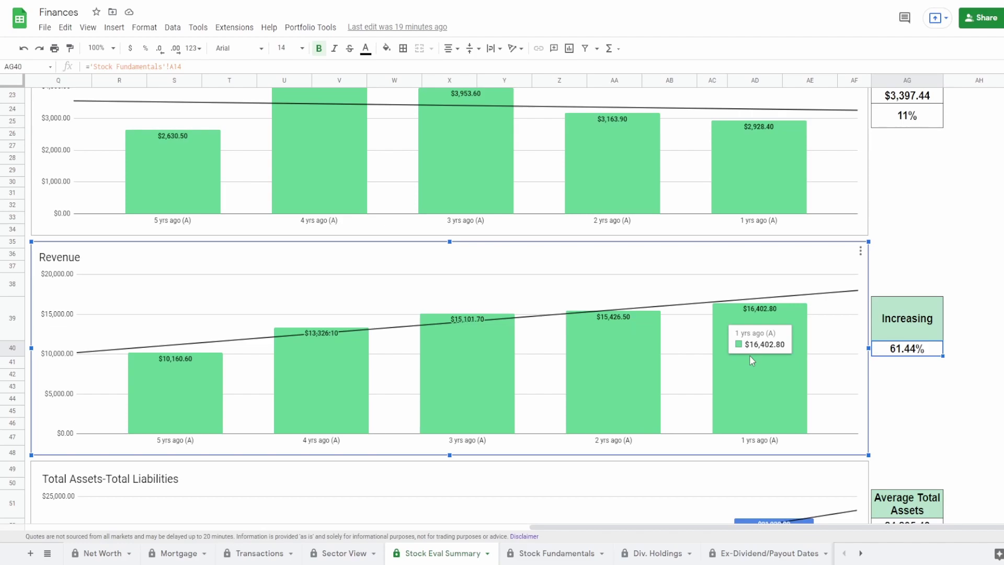
pyautogui.scroll(-5, 557, 387)
pyautogui.click(557, 387)
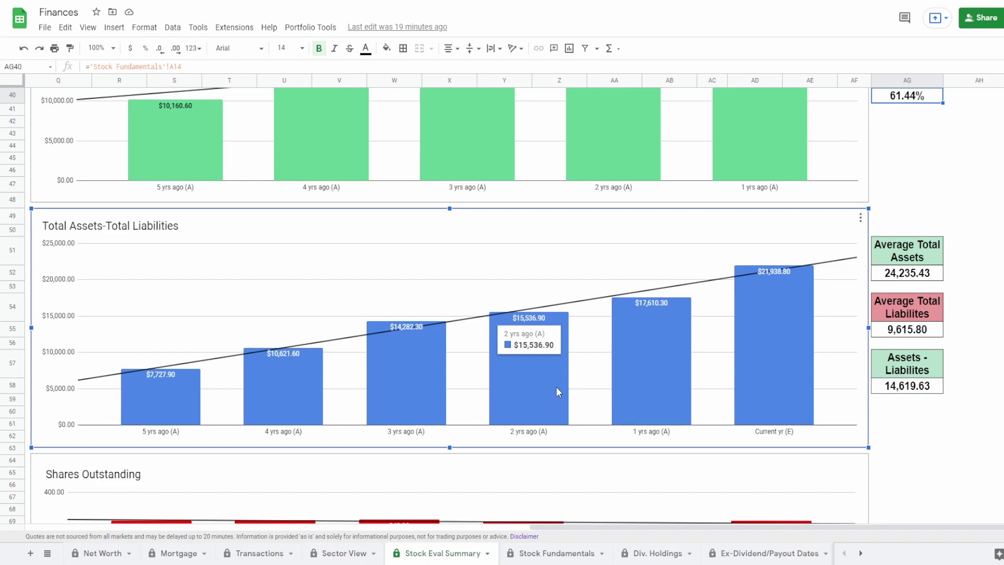
pyautogui.moveTo(773, 389)
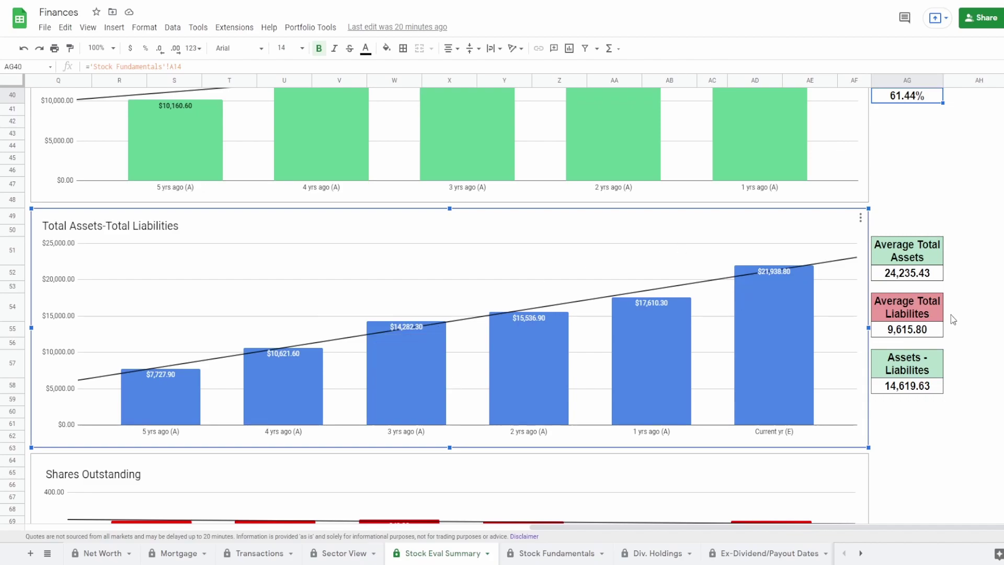
pyautogui.click(930, 278)
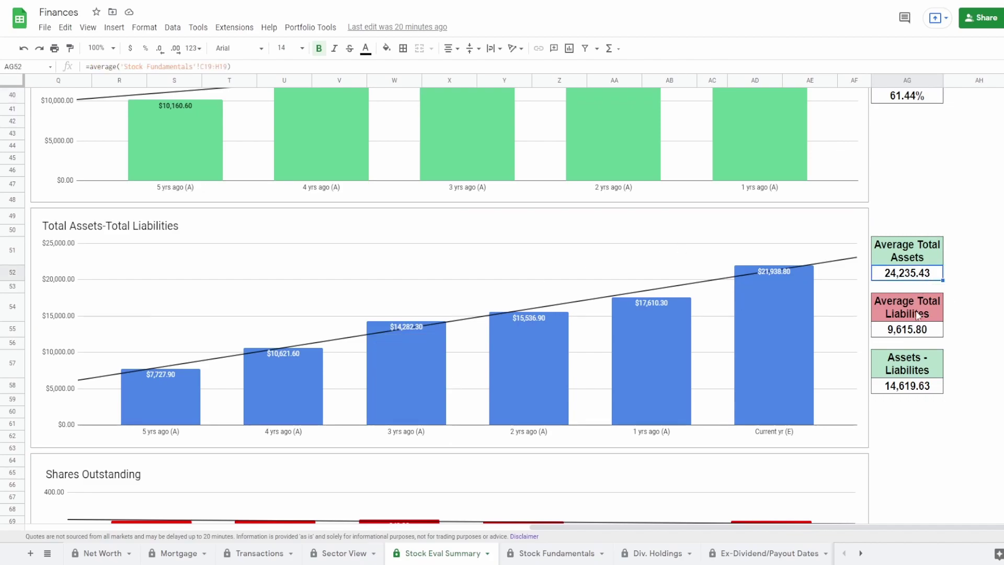
pyautogui.click(884, 334)
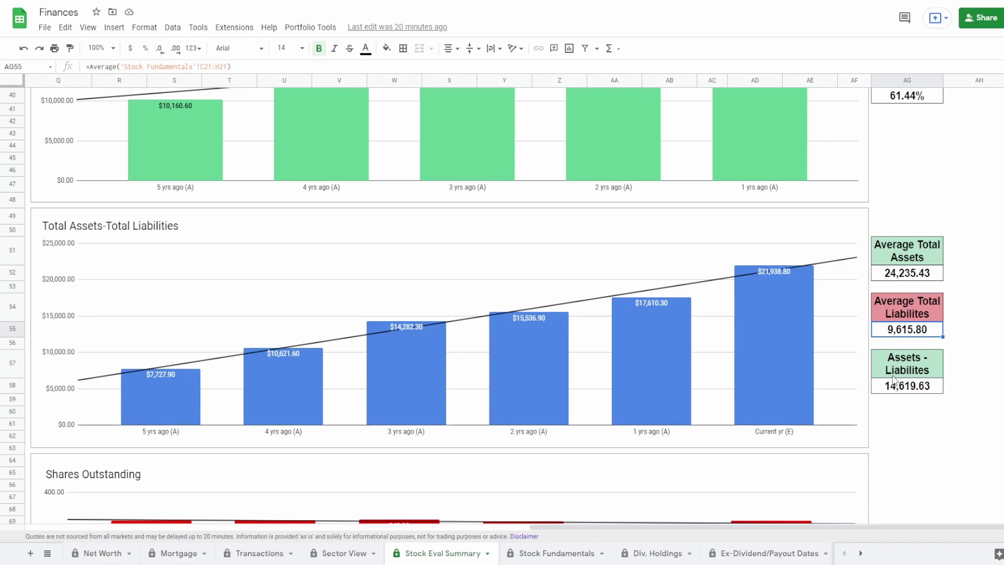
pyautogui.click(899, 394)
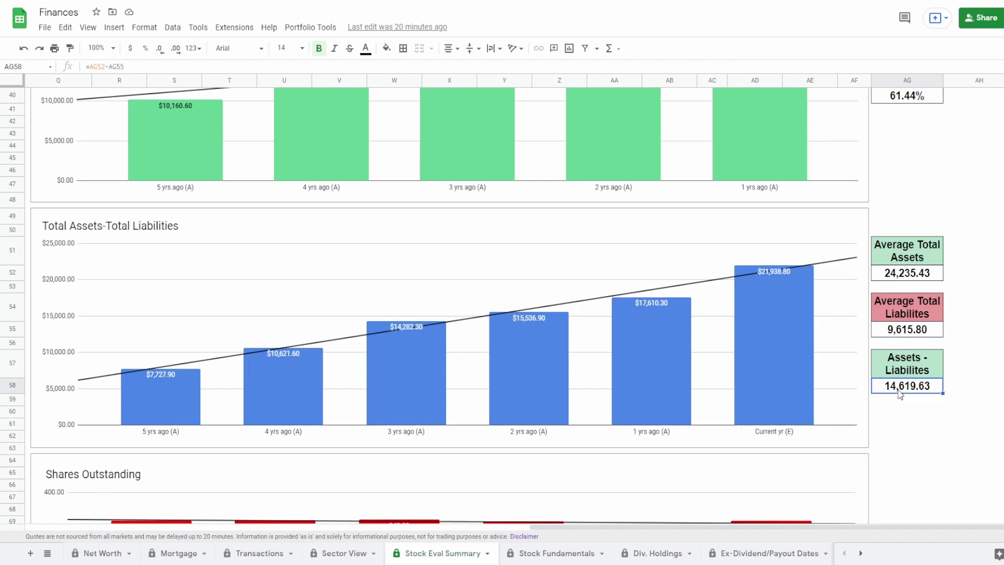
# Select the Shares Outstanding chart and check the formulas behind its -0.03% and -3.15% changes.
pyautogui.scroll(-5, 863, 393)
pyautogui.click(832, 392)
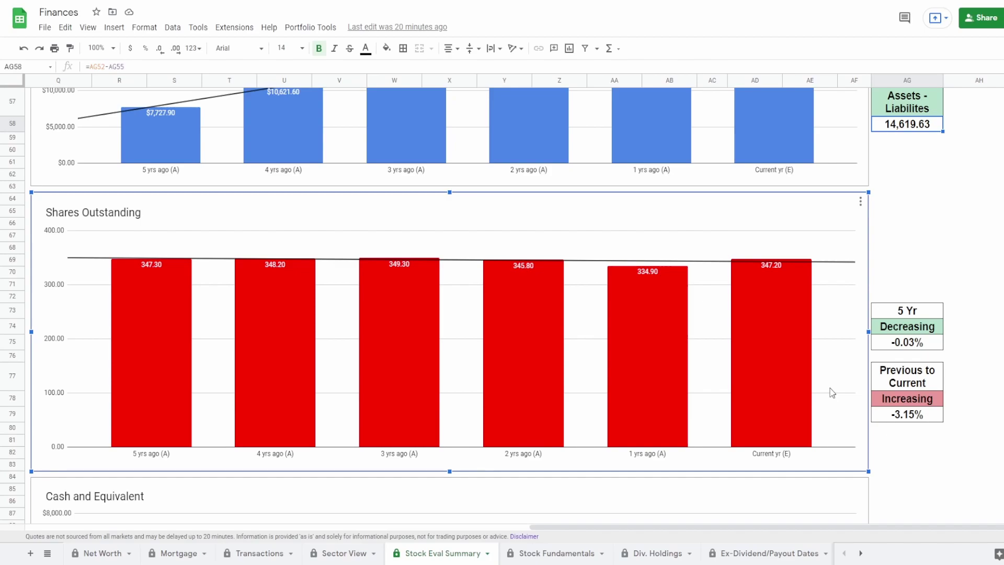
pyautogui.moveTo(135, 349)
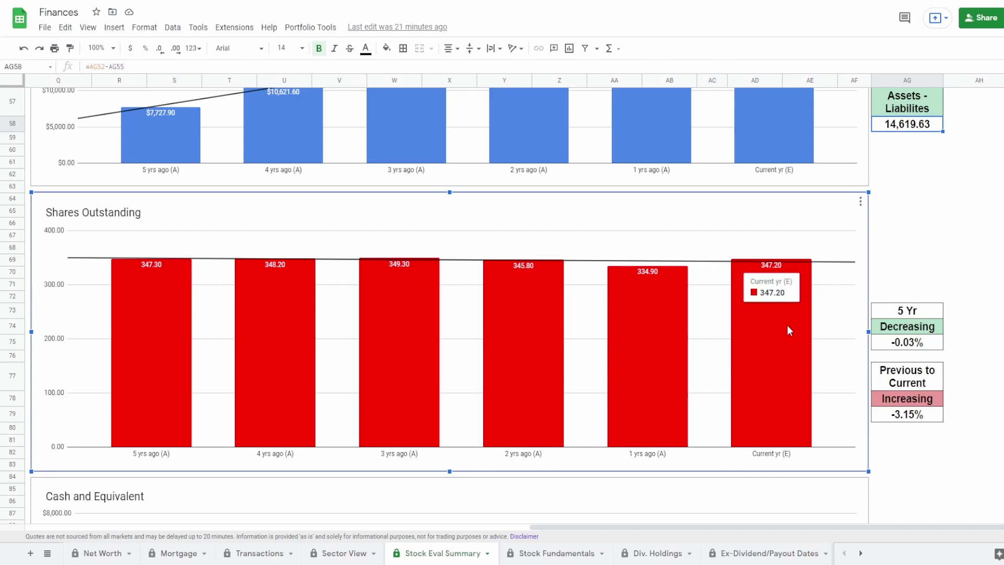
pyautogui.click(910, 344)
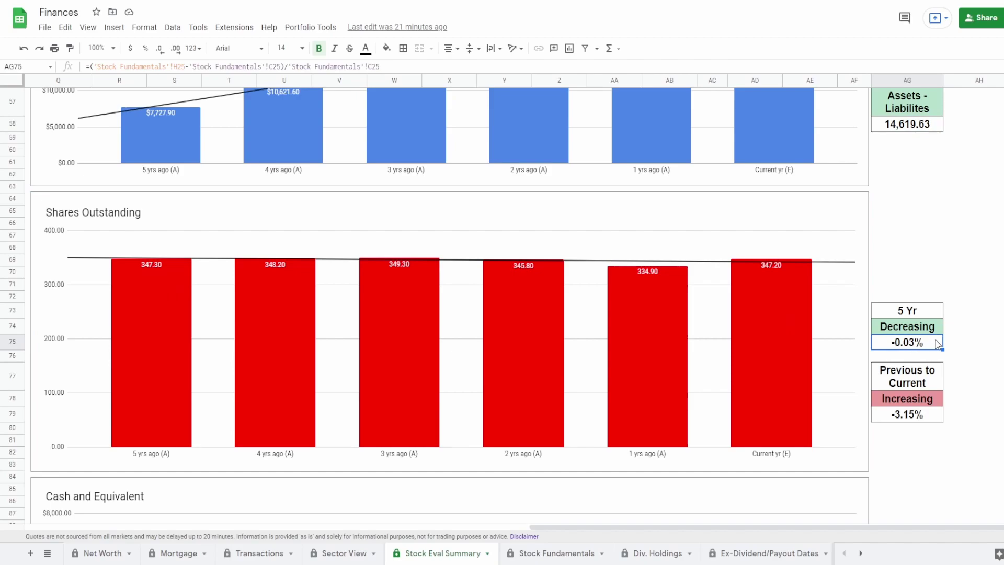
pyautogui.click(919, 416)
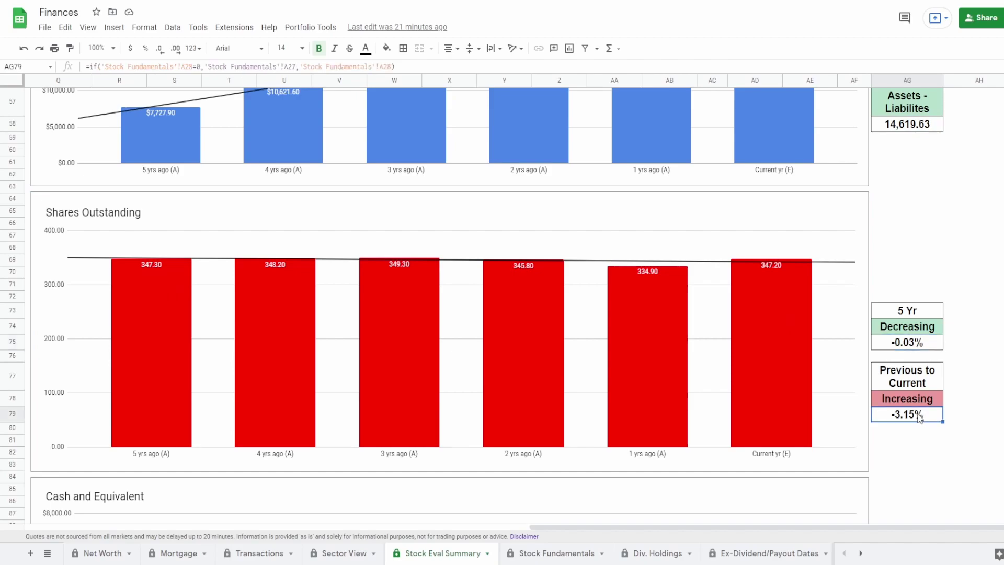
pyautogui.click(667, 359)
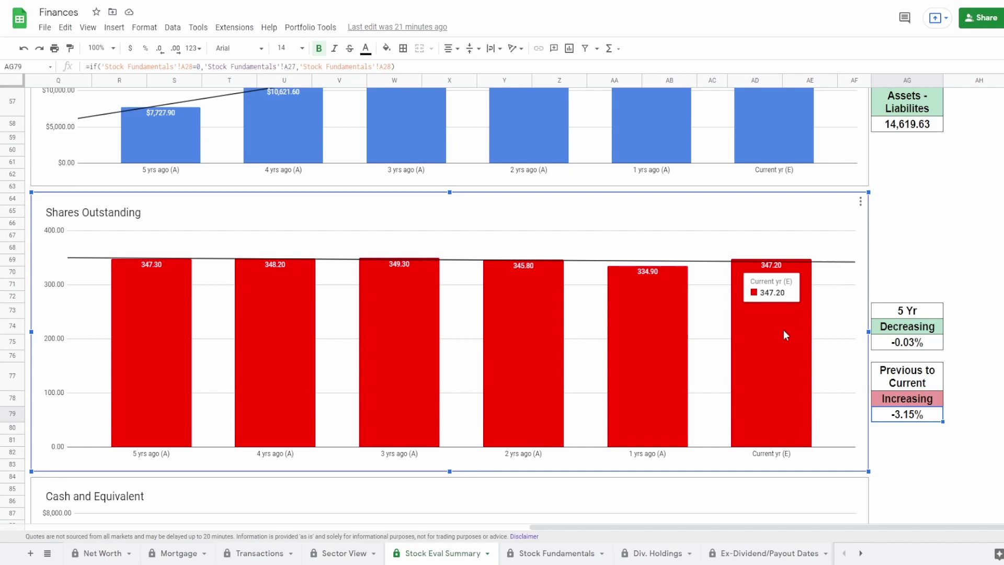
# Scroll to the Cash and Equivalent chart and check its $3,981.15 average cash figure.
pyautogui.scroll(-5, 784, 329)
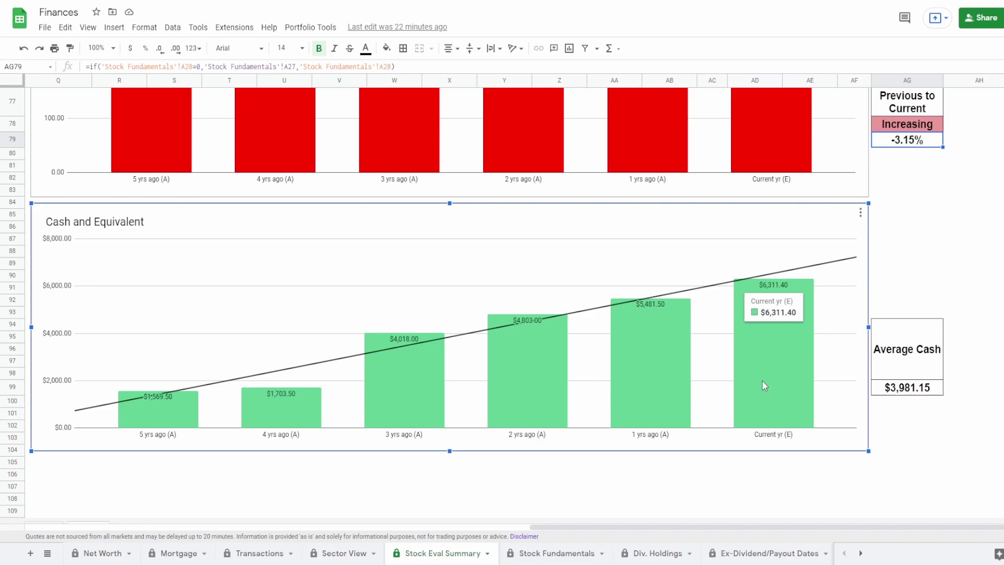
pyautogui.click(901, 388)
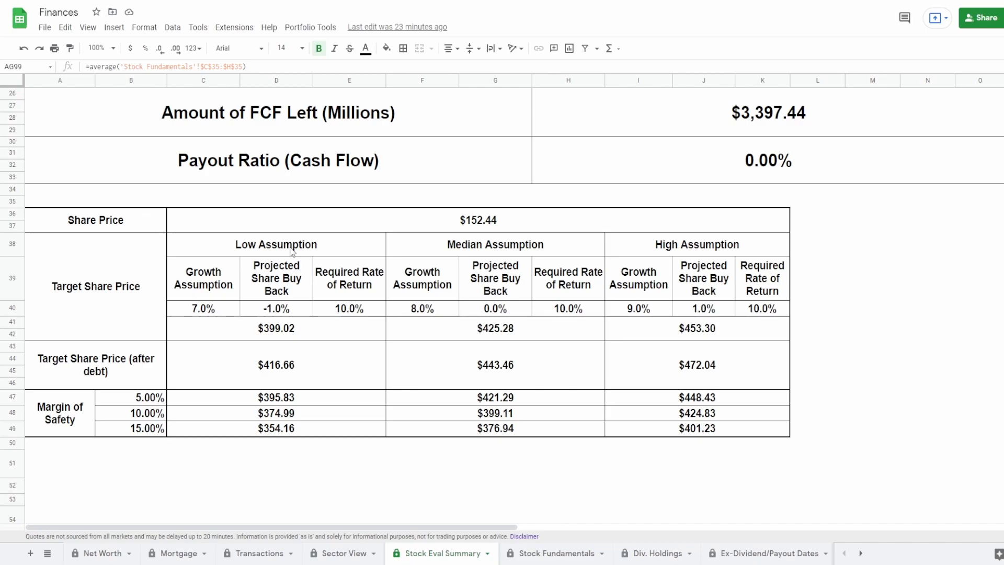
# Select the low Growth Assumption heading in cell C39.
pyautogui.click(193, 283)
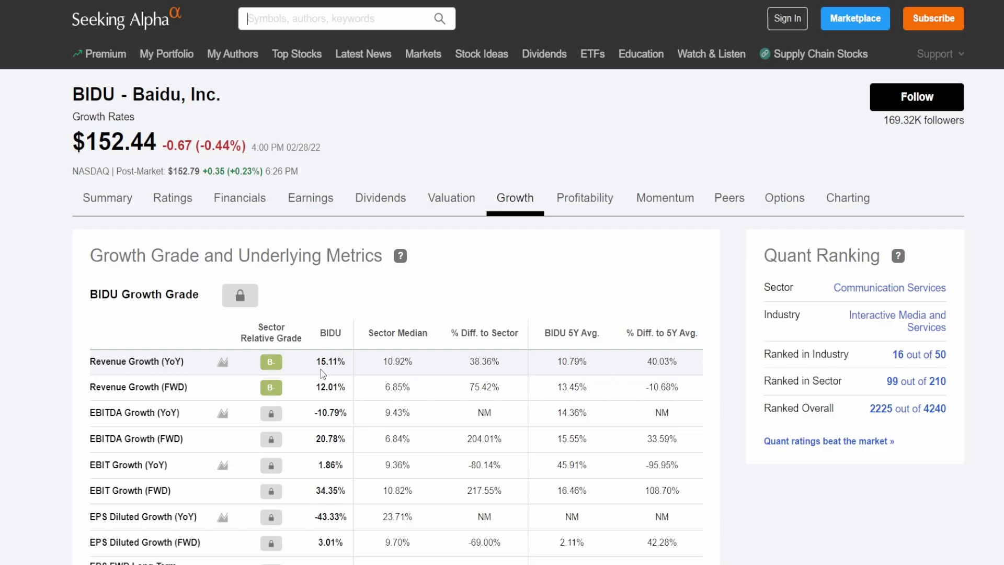
# Return from Seeking Alpha to the Stock Eval Summary spreadsheet.
pyautogui.click(313, 1)
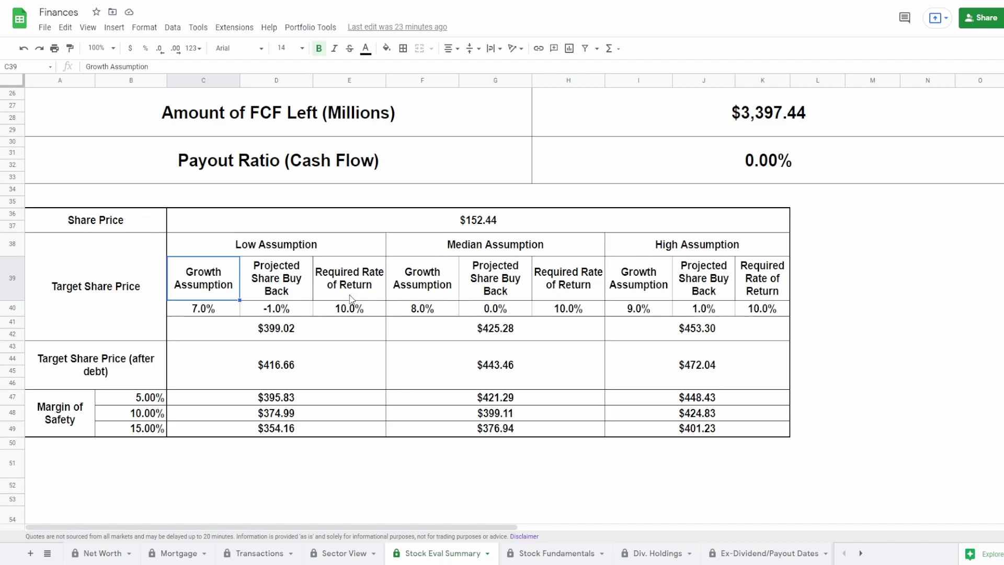
pyautogui.click(648, 310)
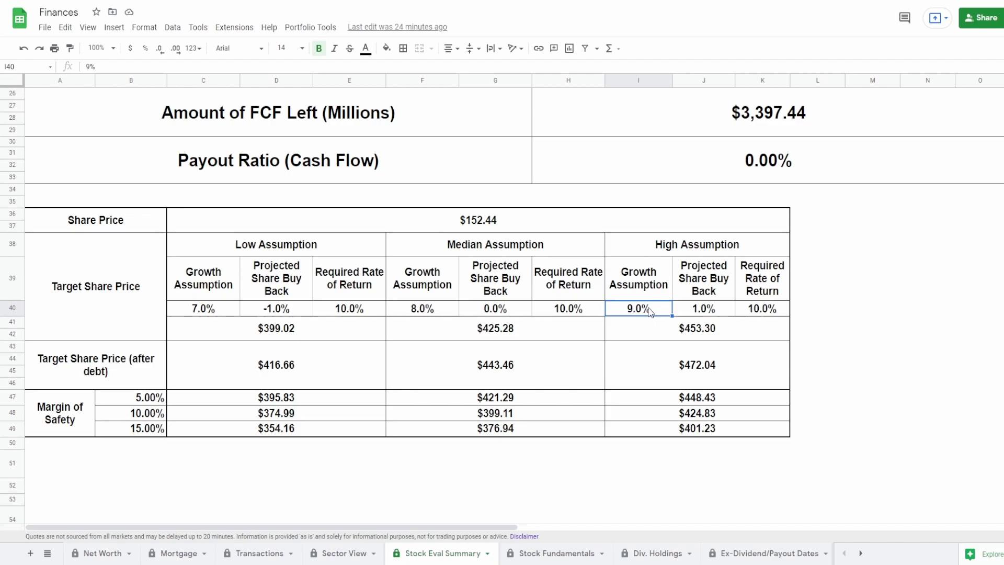
pyautogui.click(299, 313)
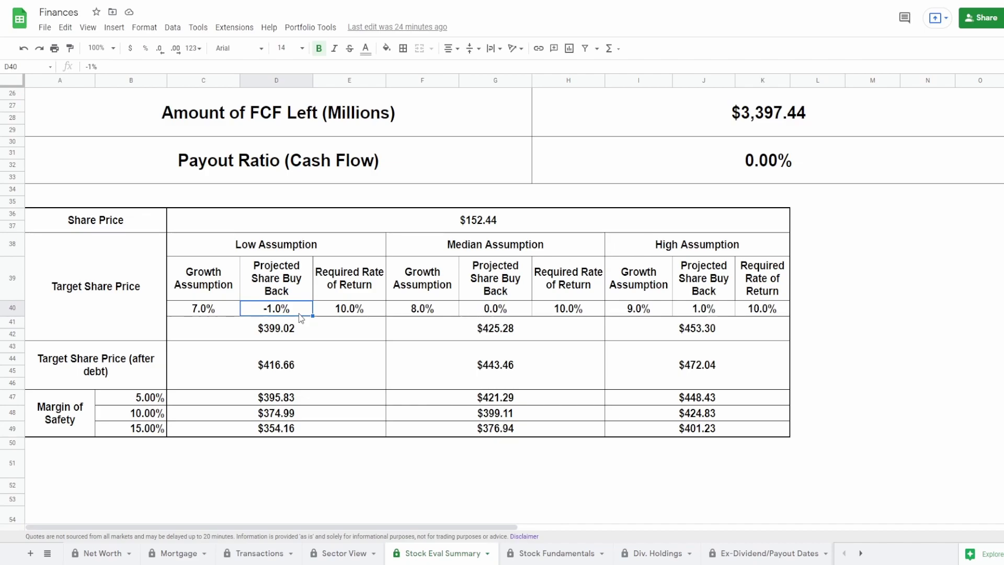
pyautogui.click(247, 252)
pyautogui.click(225, 293)
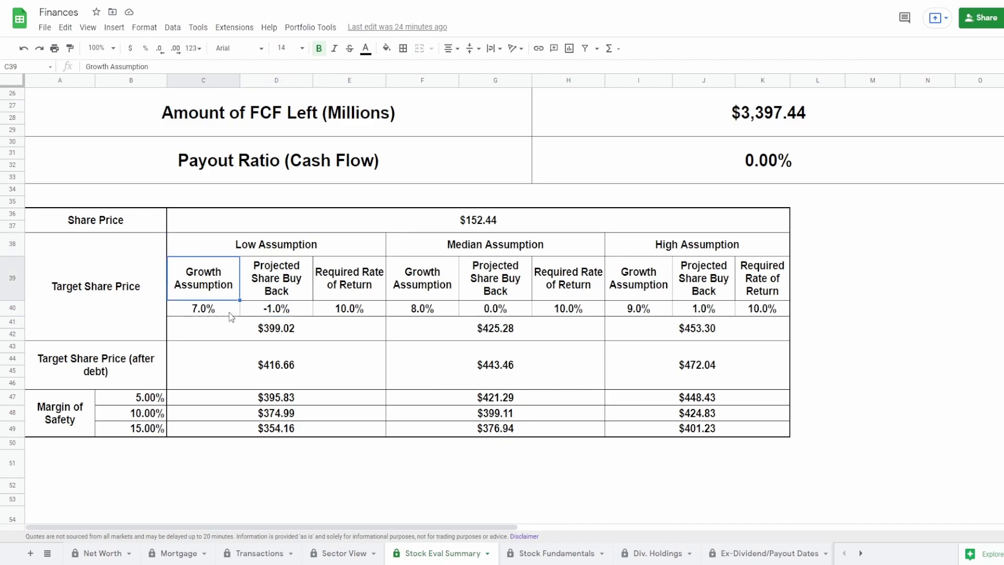
pyautogui.click(229, 314)
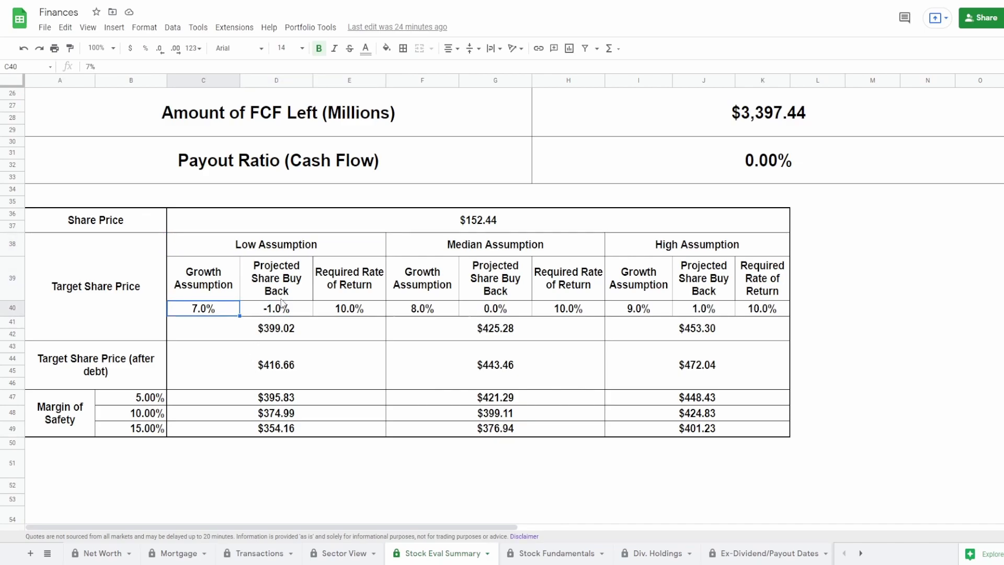
pyautogui.press('Up')
pyautogui.press('Right')
pyautogui.click(295, 313)
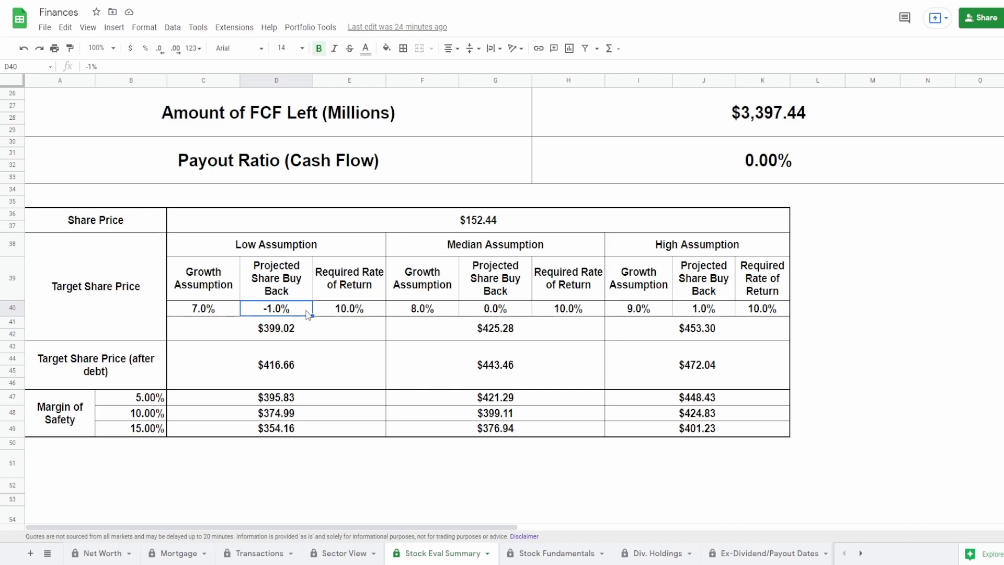
pyautogui.click(310, 328)
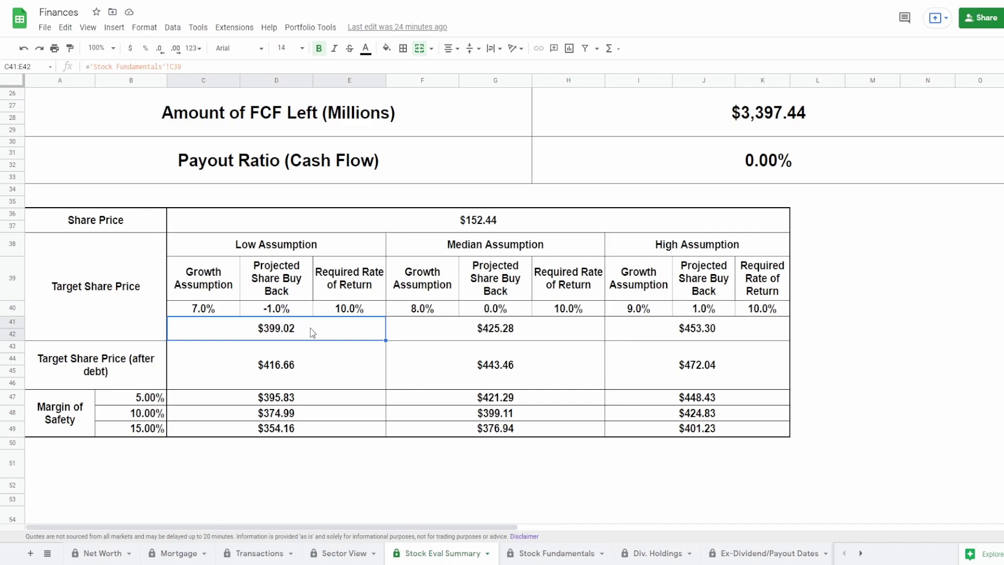
pyautogui.click(418, 335)
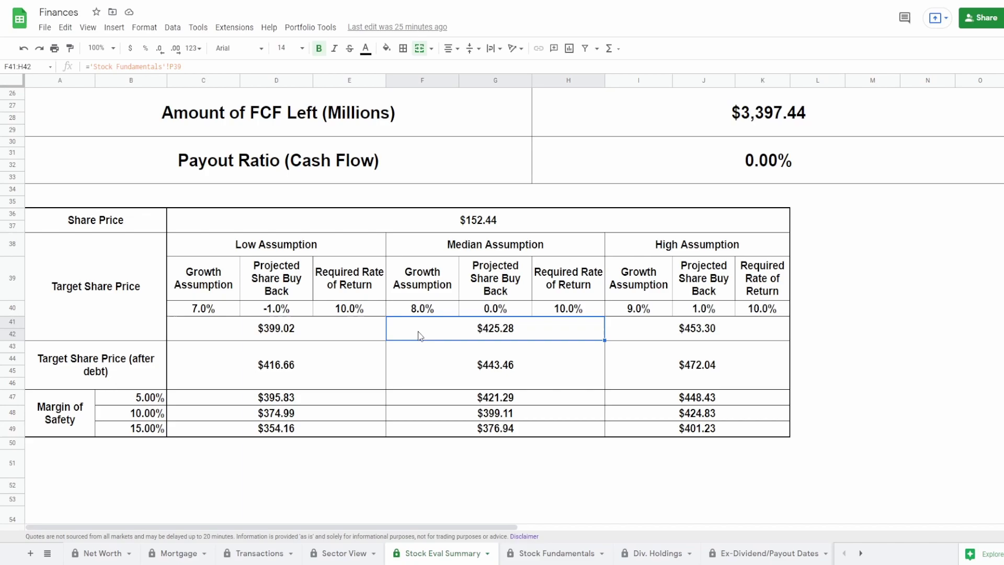
pyautogui.click(495, 315)
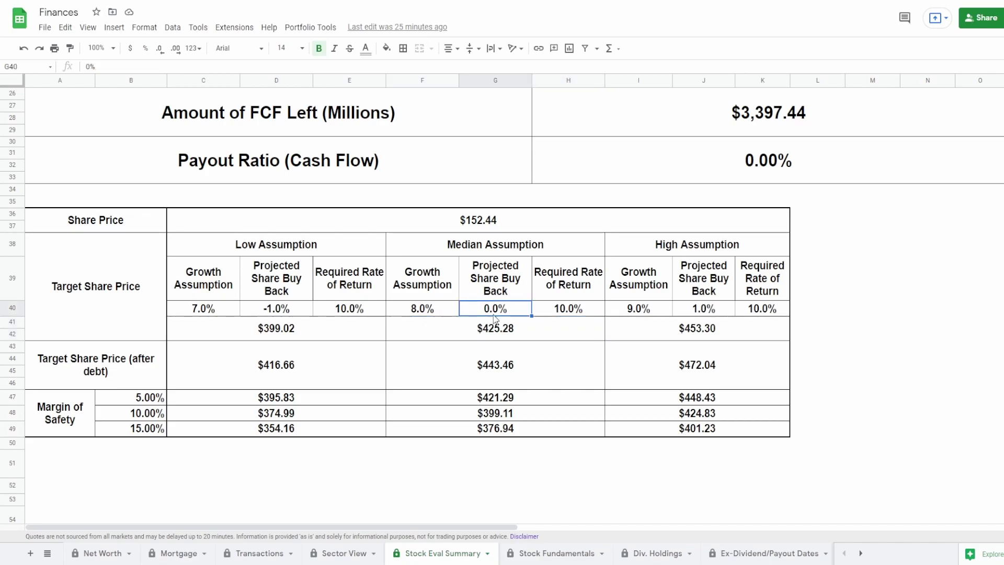
pyautogui.click(508, 337)
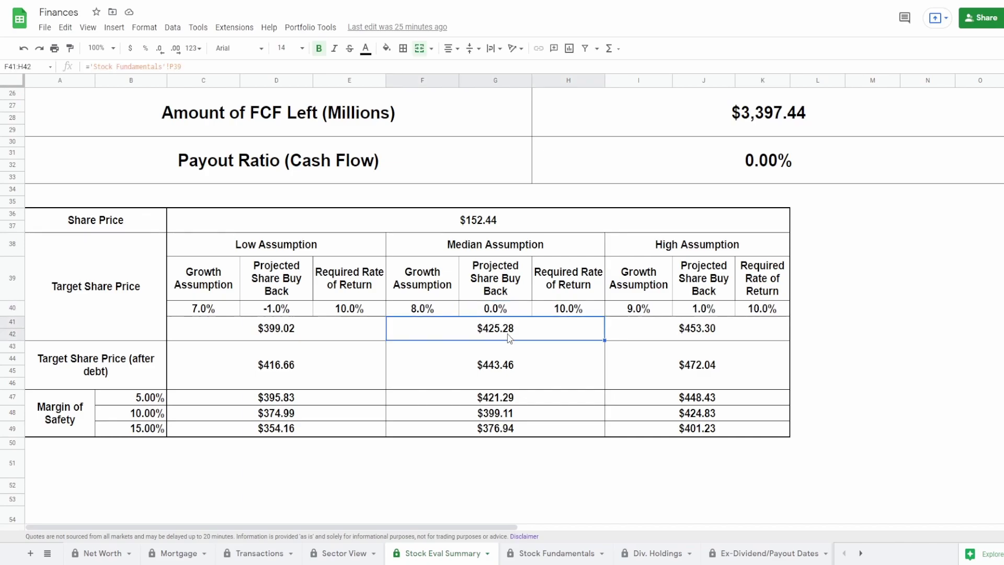
pyautogui.click(652, 329)
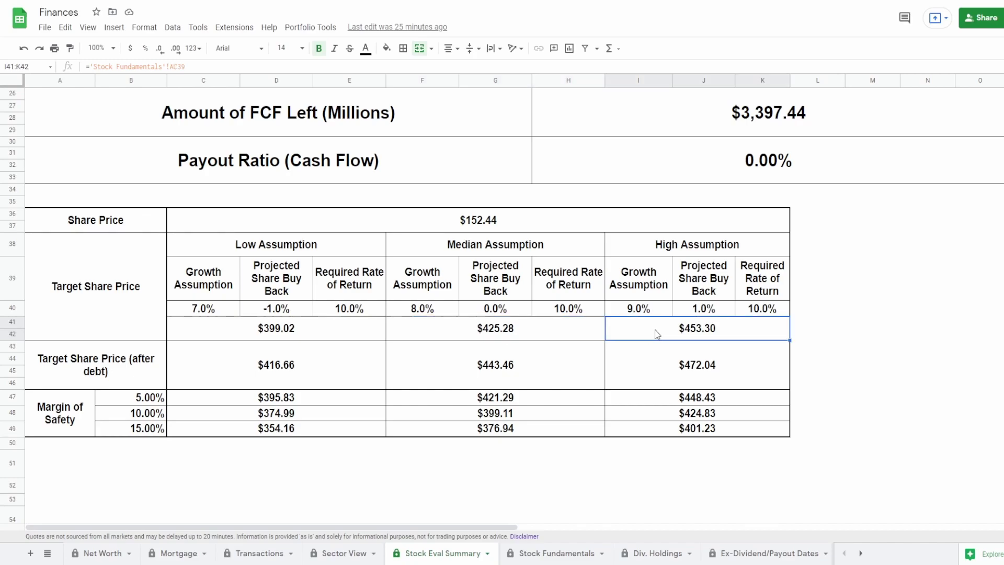
pyautogui.click(710, 310)
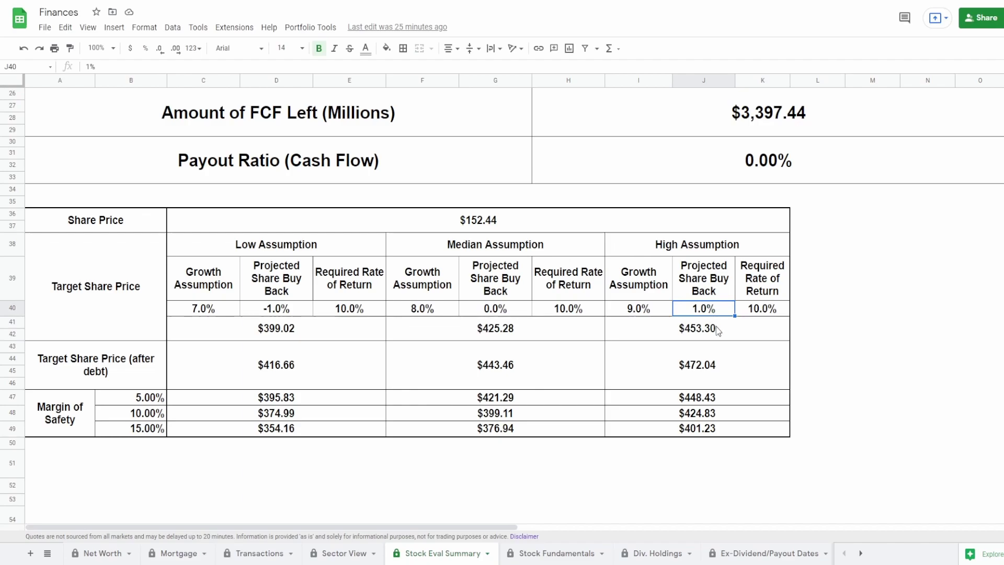
pyautogui.click(718, 330)
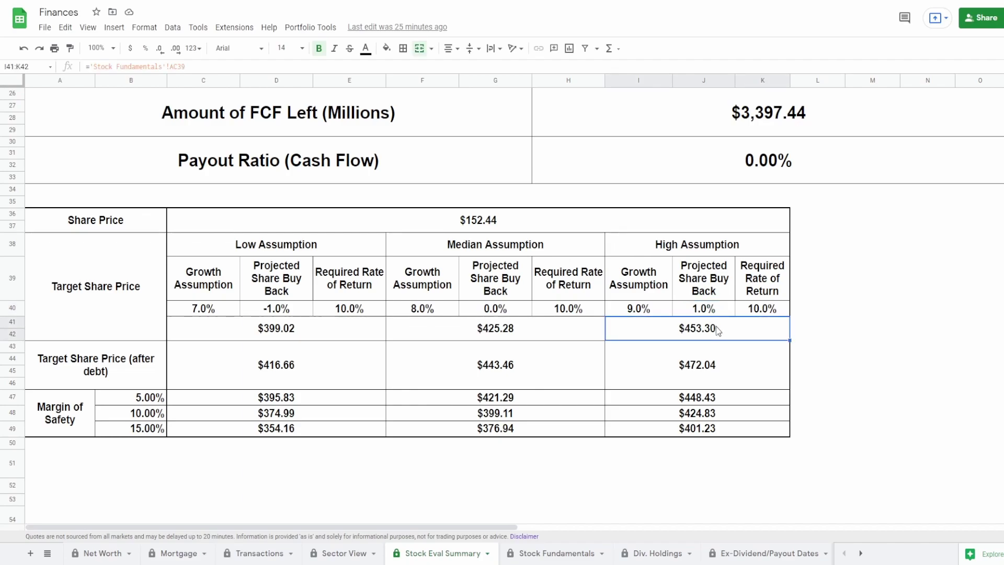
pyautogui.click(351, 364)
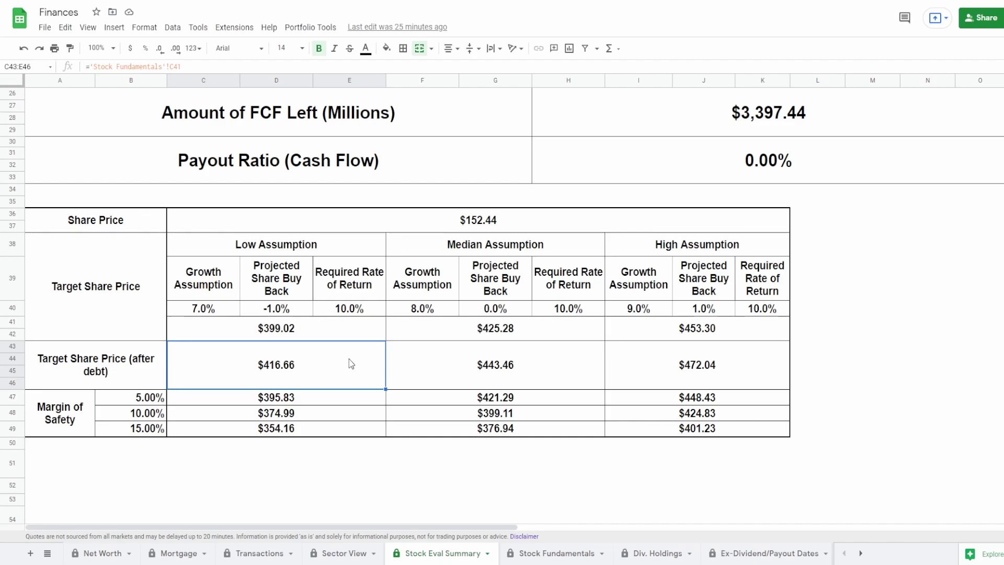
pyautogui.click(347, 332)
pyautogui.click(338, 360)
pyautogui.click(425, 376)
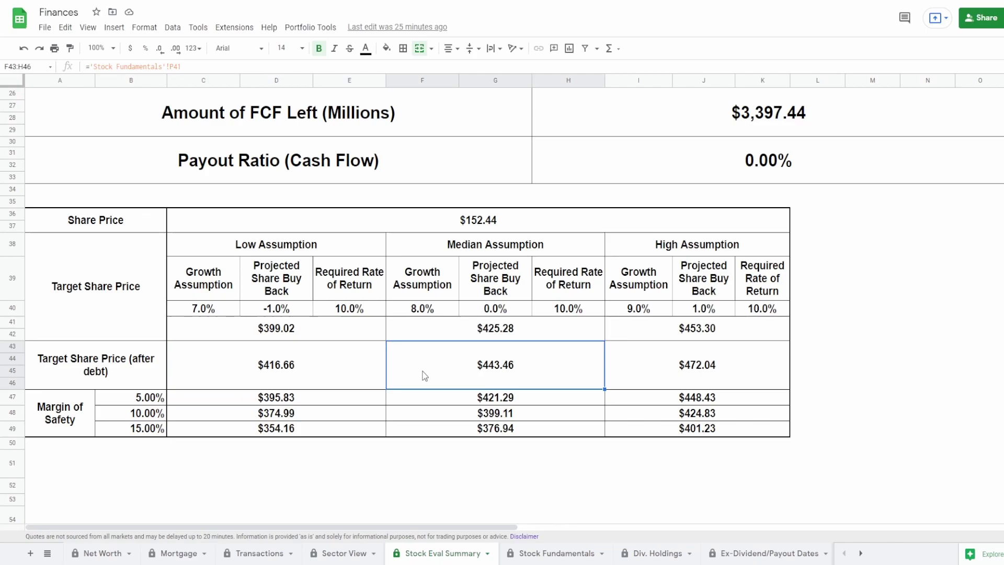
pyautogui.click(698, 369)
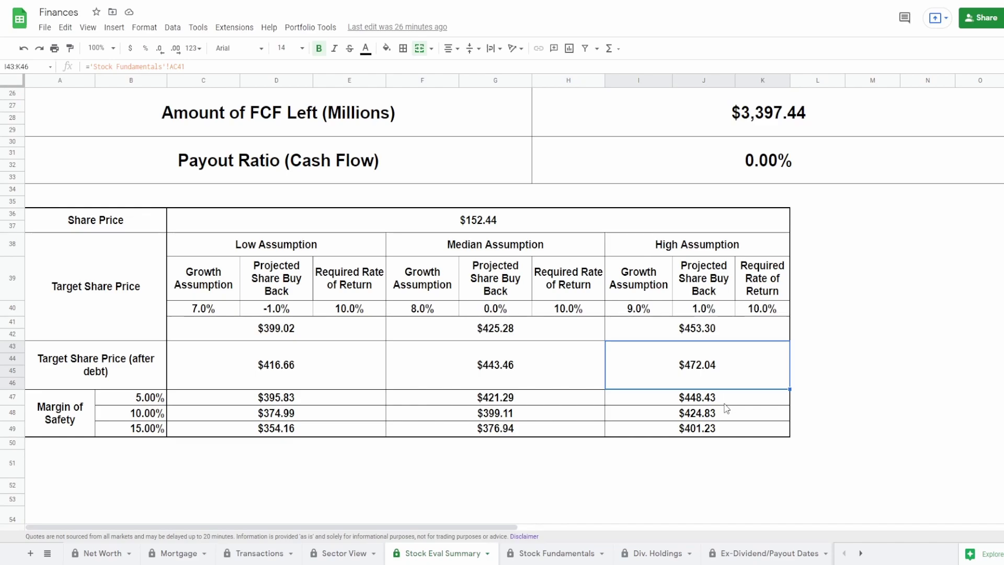
pyautogui.click(209, 435)
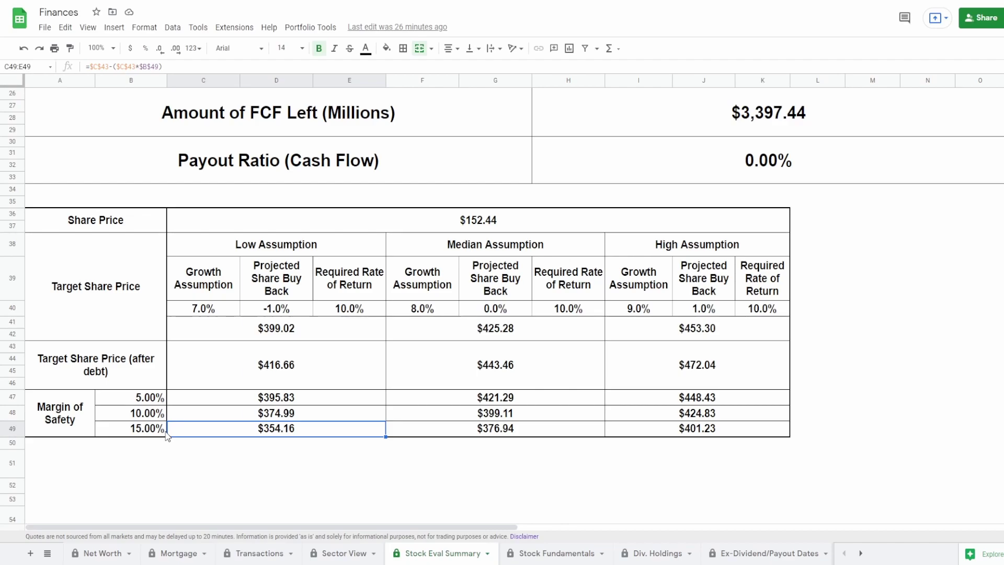
pyautogui.click(249, 331)
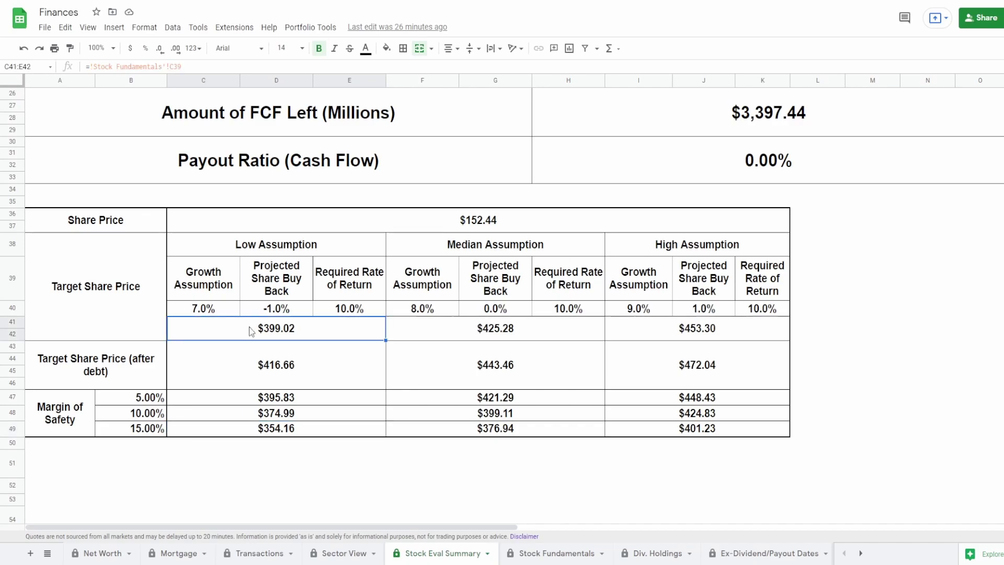
pyautogui.click(283, 427)
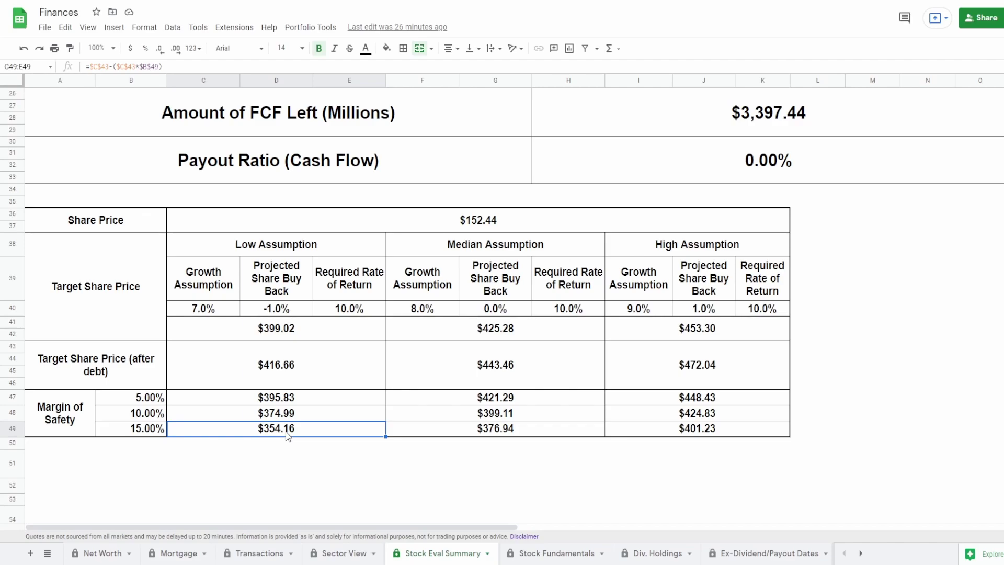
pyautogui.click(266, 402)
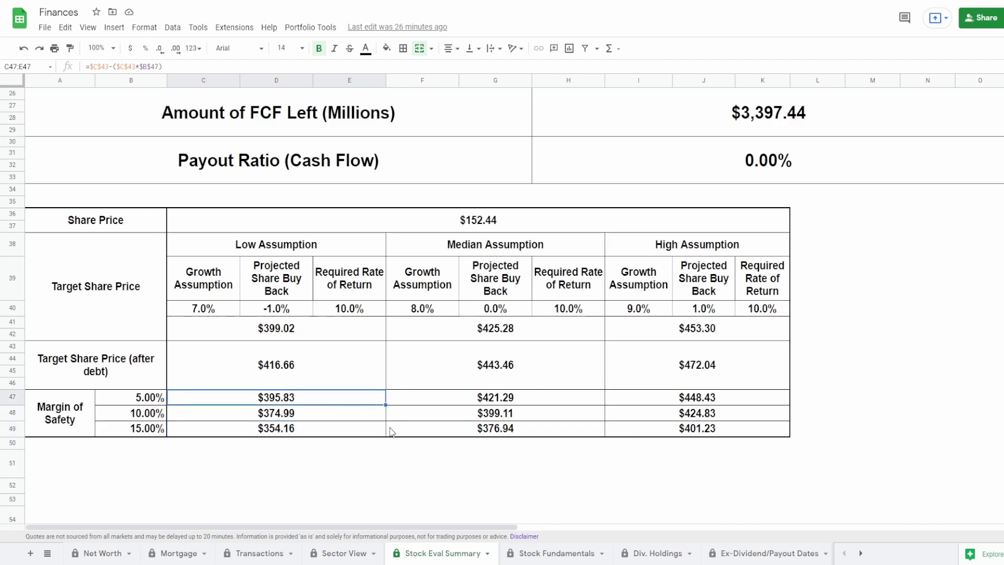
pyautogui.click(443, 434)
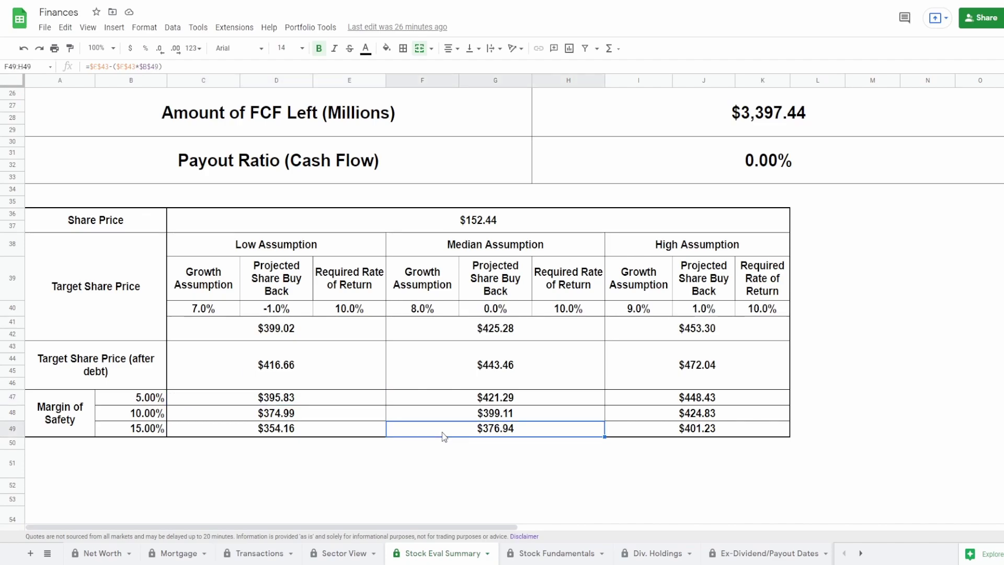
pyautogui.click(462, 397)
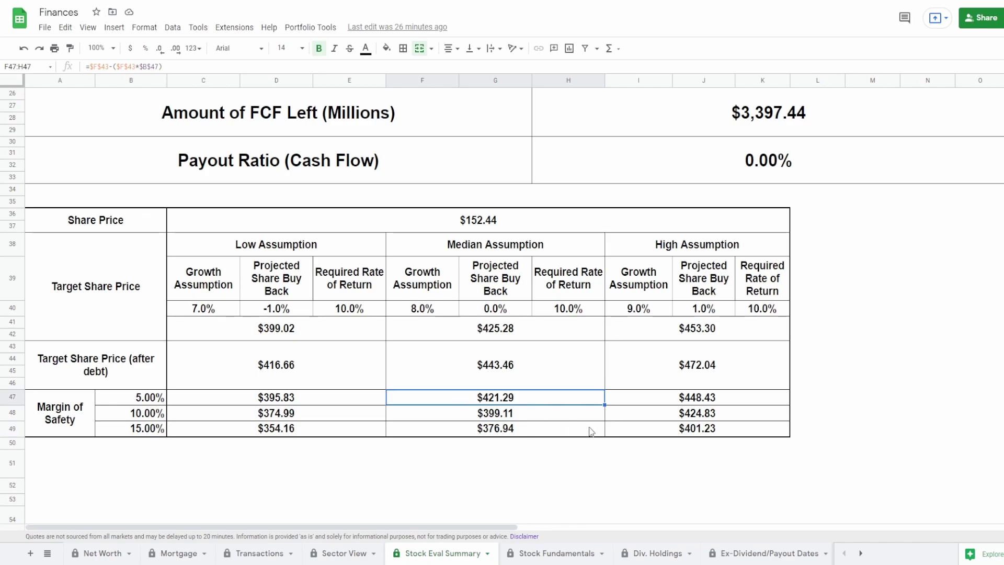
pyautogui.click(649, 433)
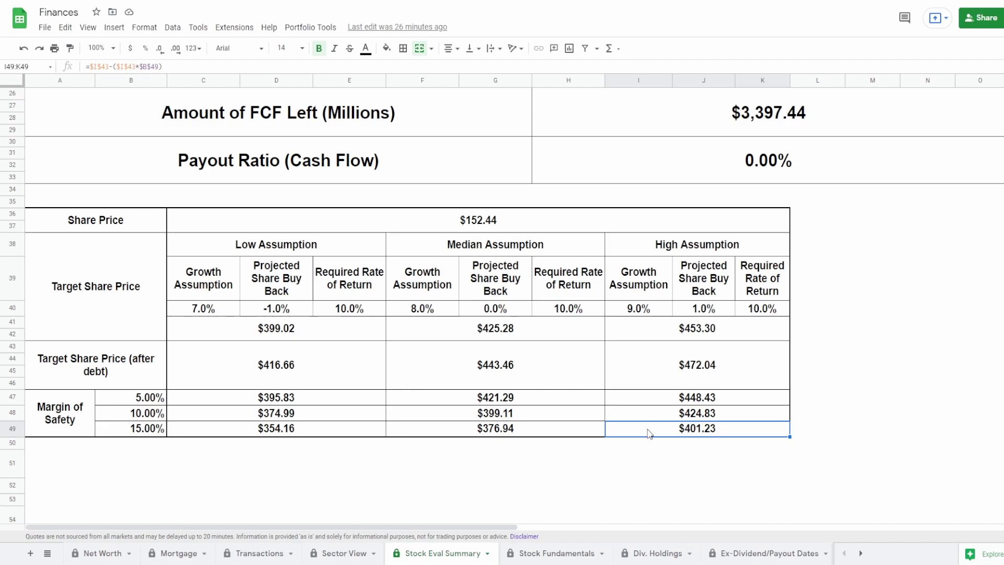
pyautogui.click(526, 223)
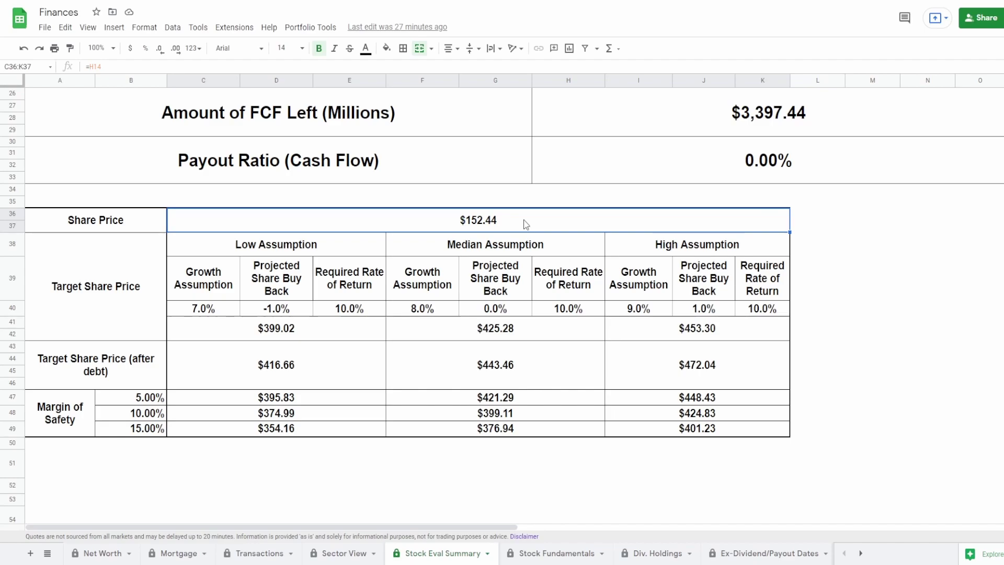
pyautogui.click(320, 338)
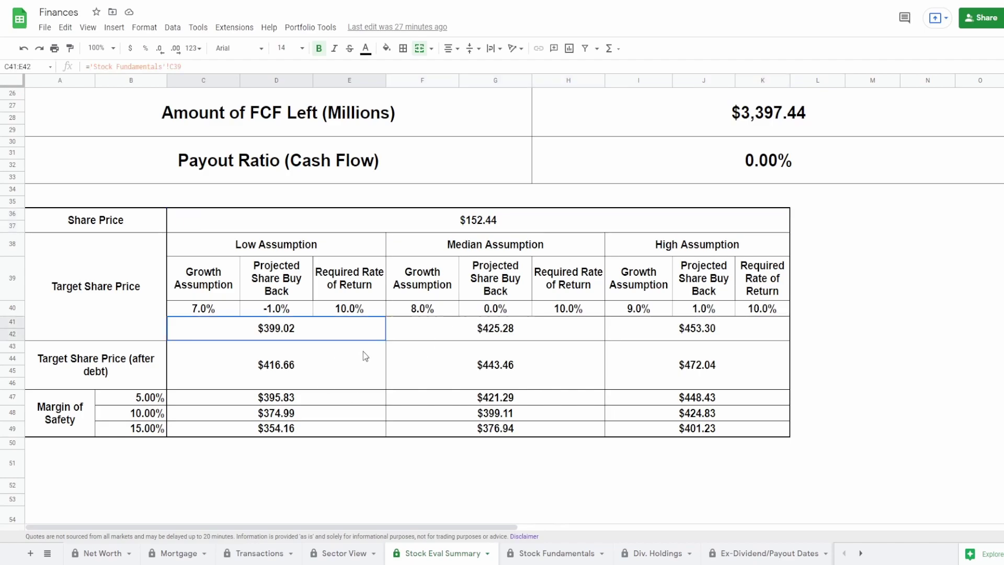
pyautogui.moveTo(361, 335); pyautogui.dragTo(312, 335)
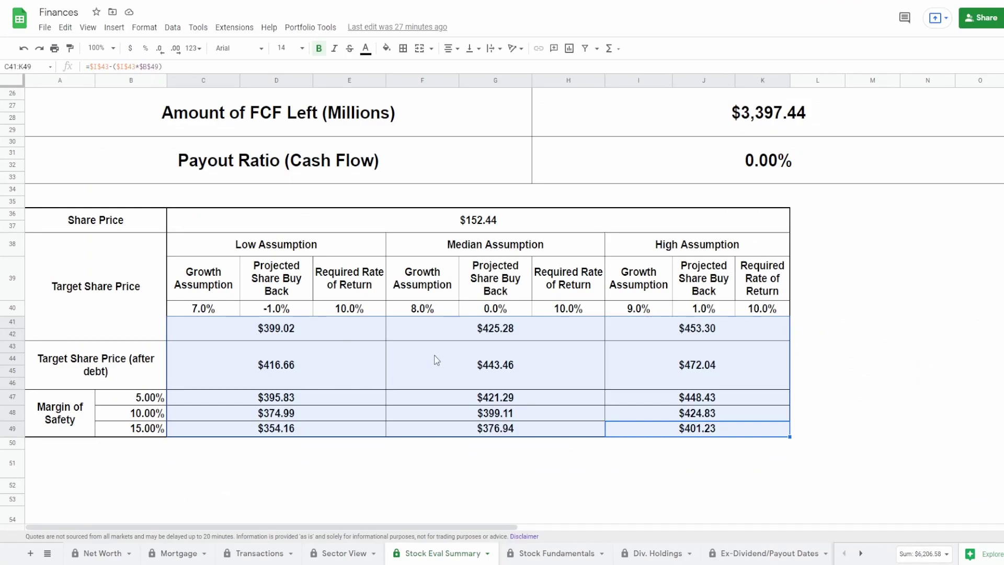
pyautogui.click(437, 360)
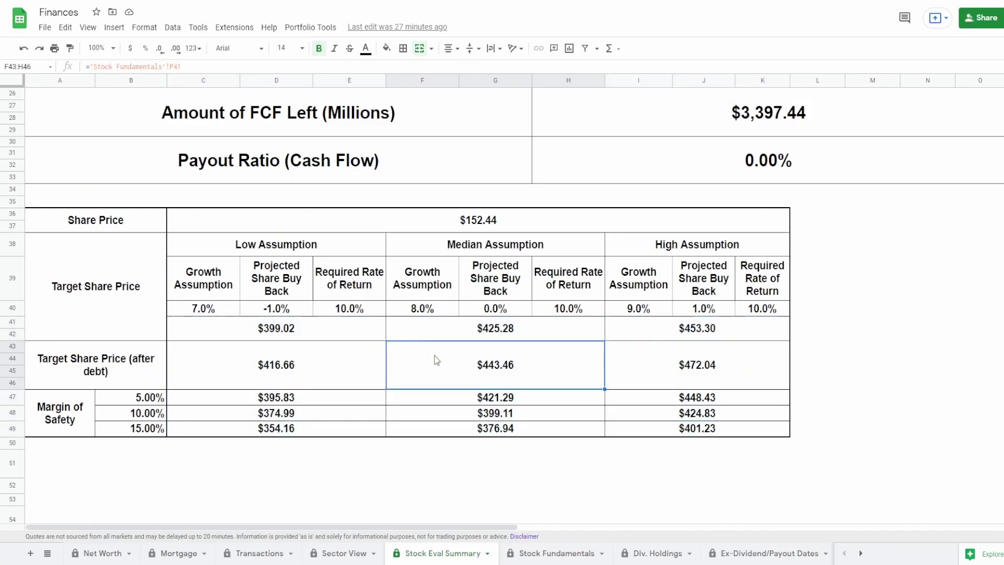